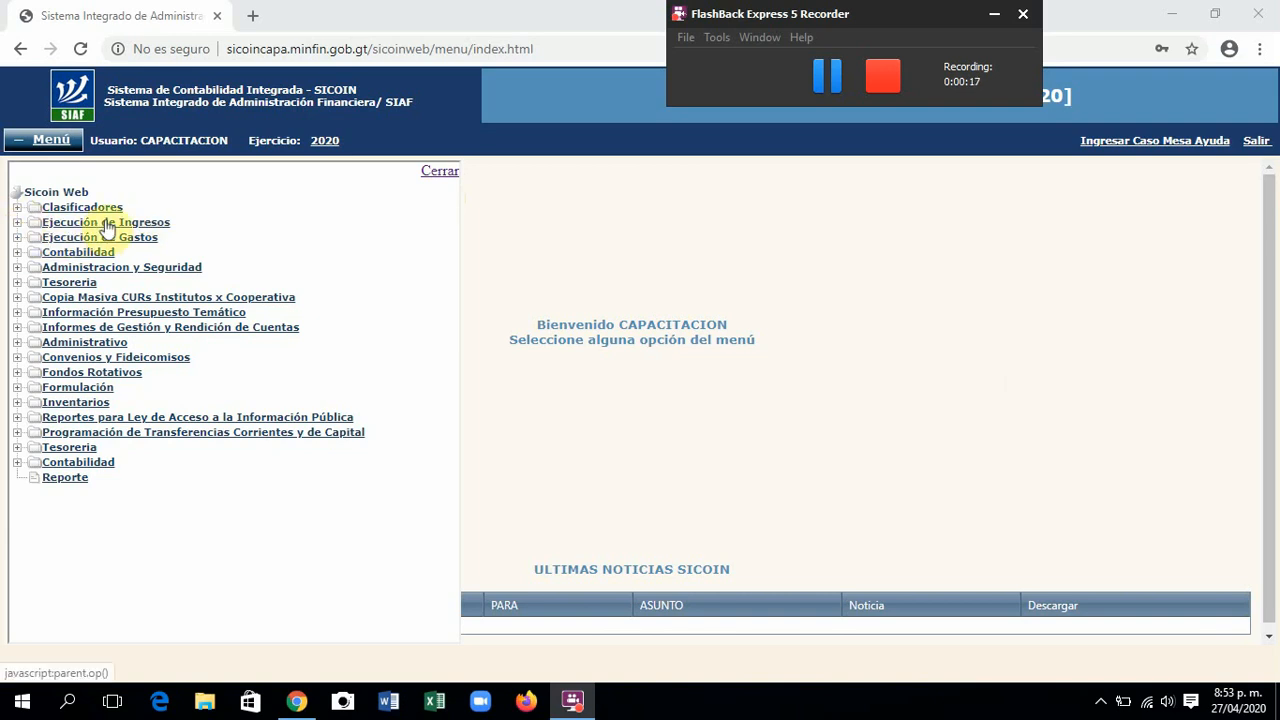
- Open the report 00815310 - Grupos Dinamicos de Ingresos from the consolidated information reports of Ejecución de Ingresos
click(21, 229)
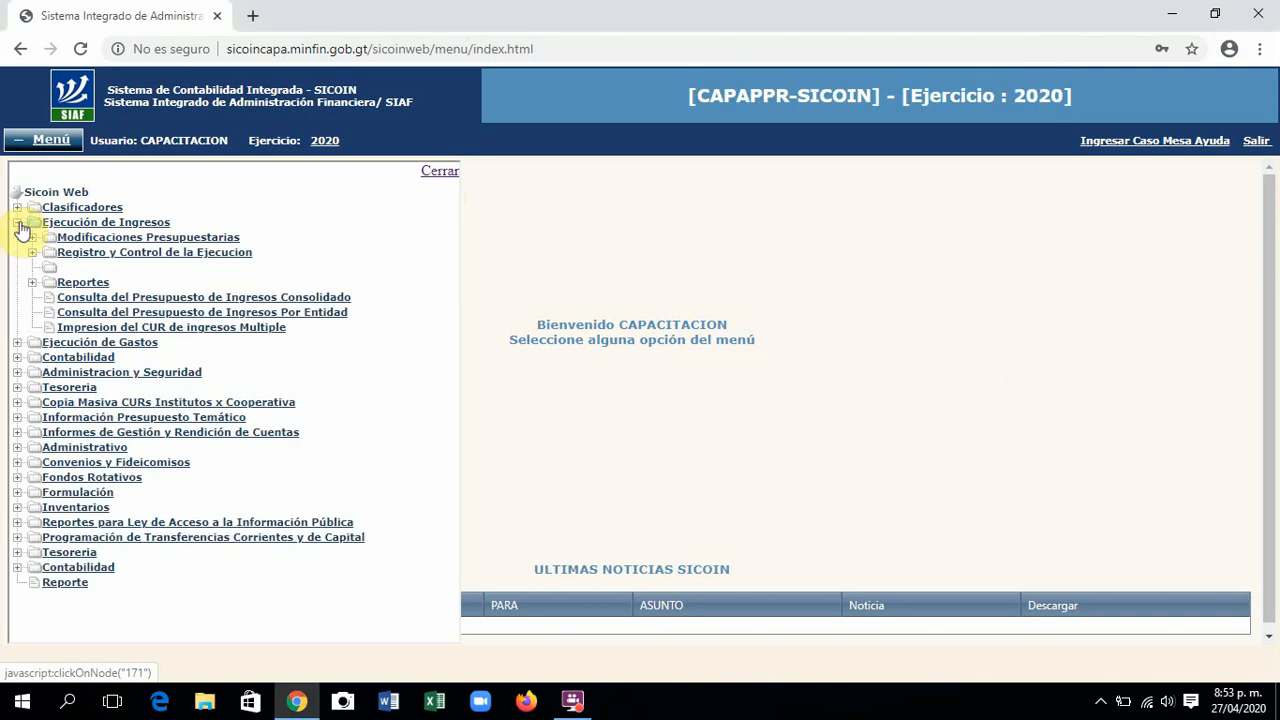
click(34, 289)
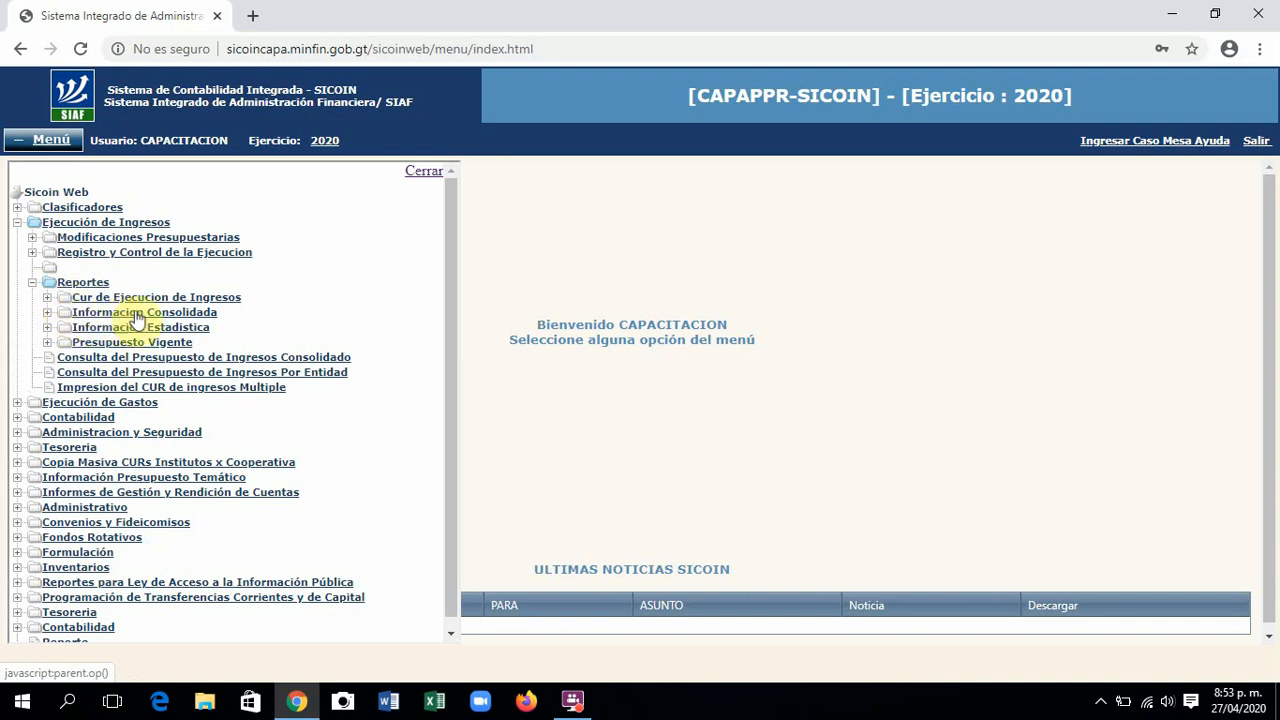
click(47, 314)
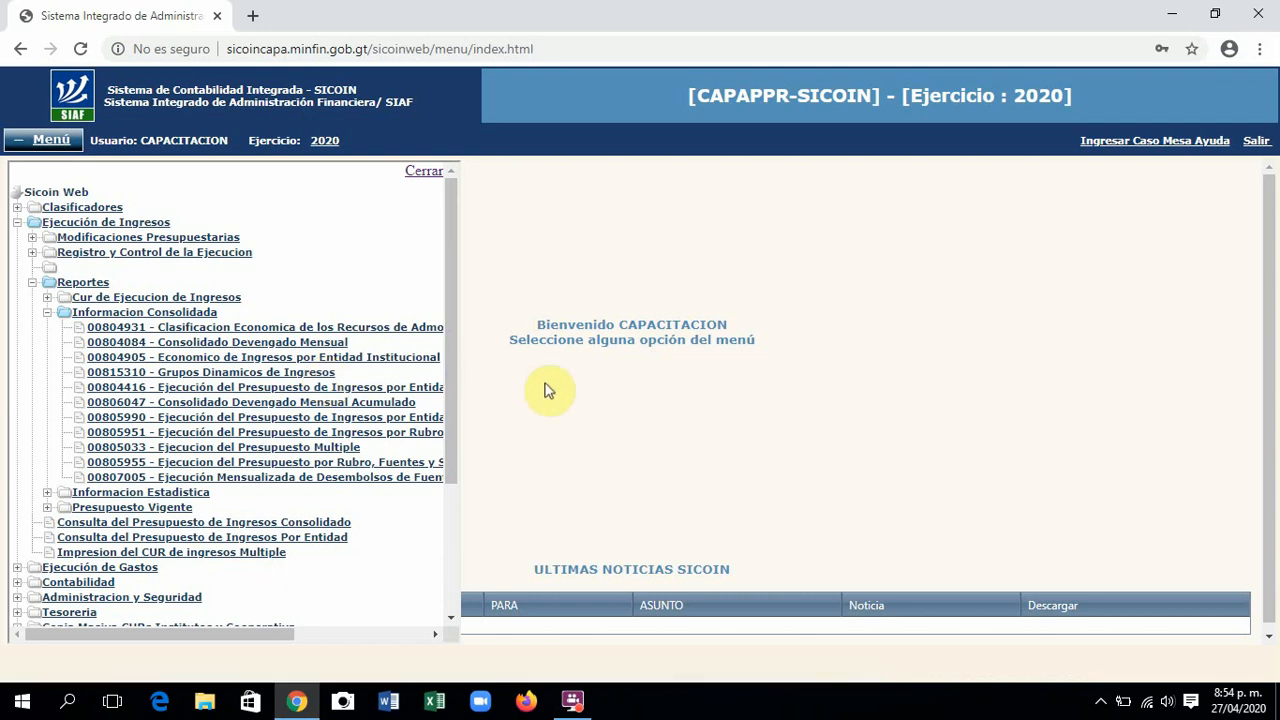
click(255, 375)
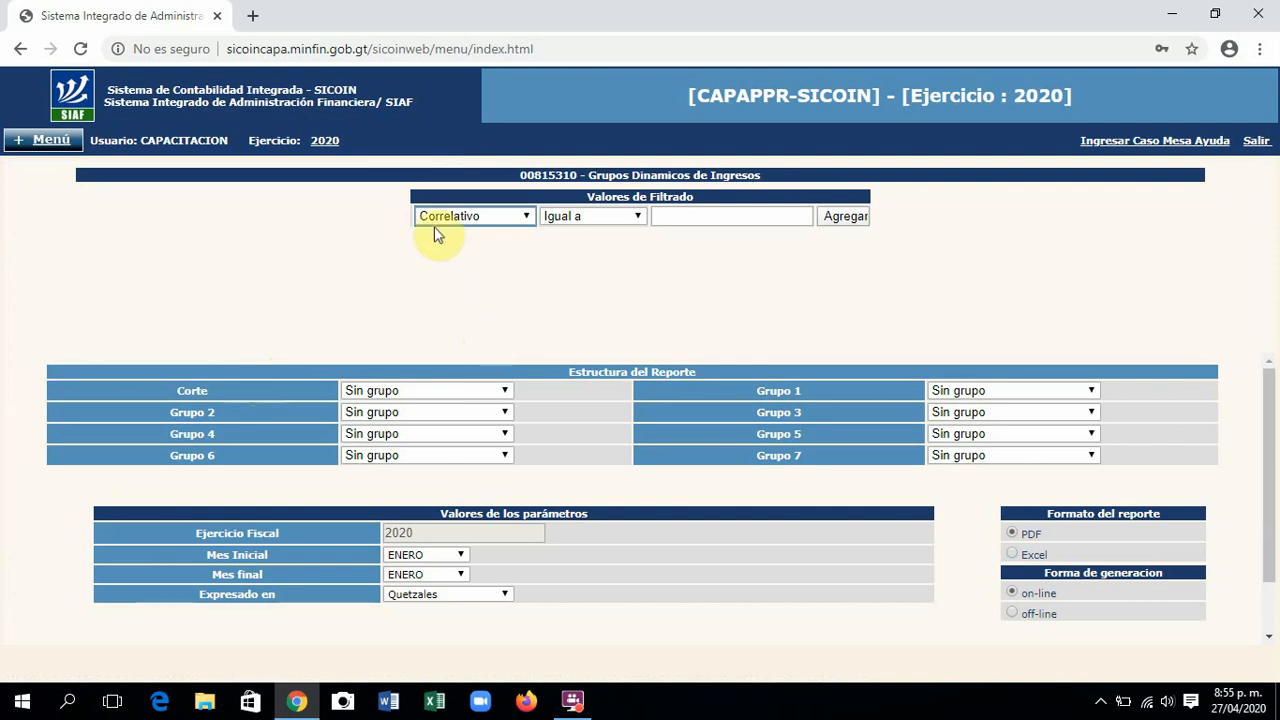
click(527, 218)
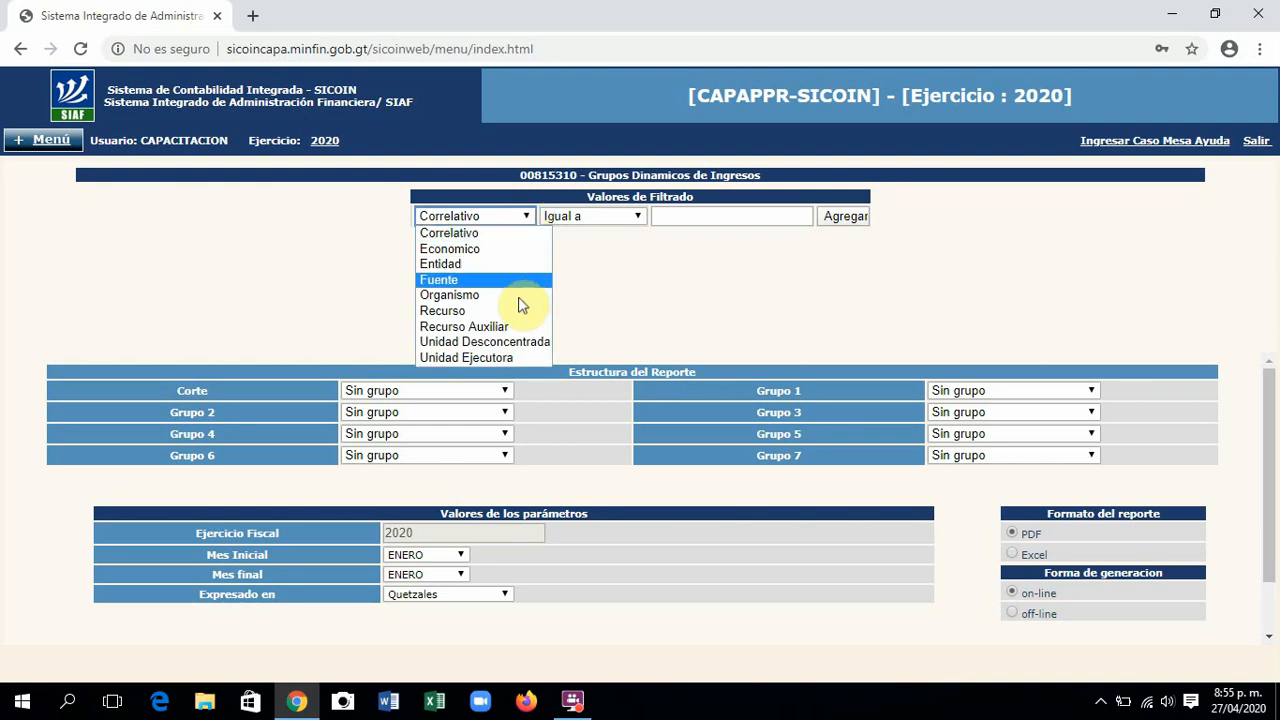
click(587, 311)
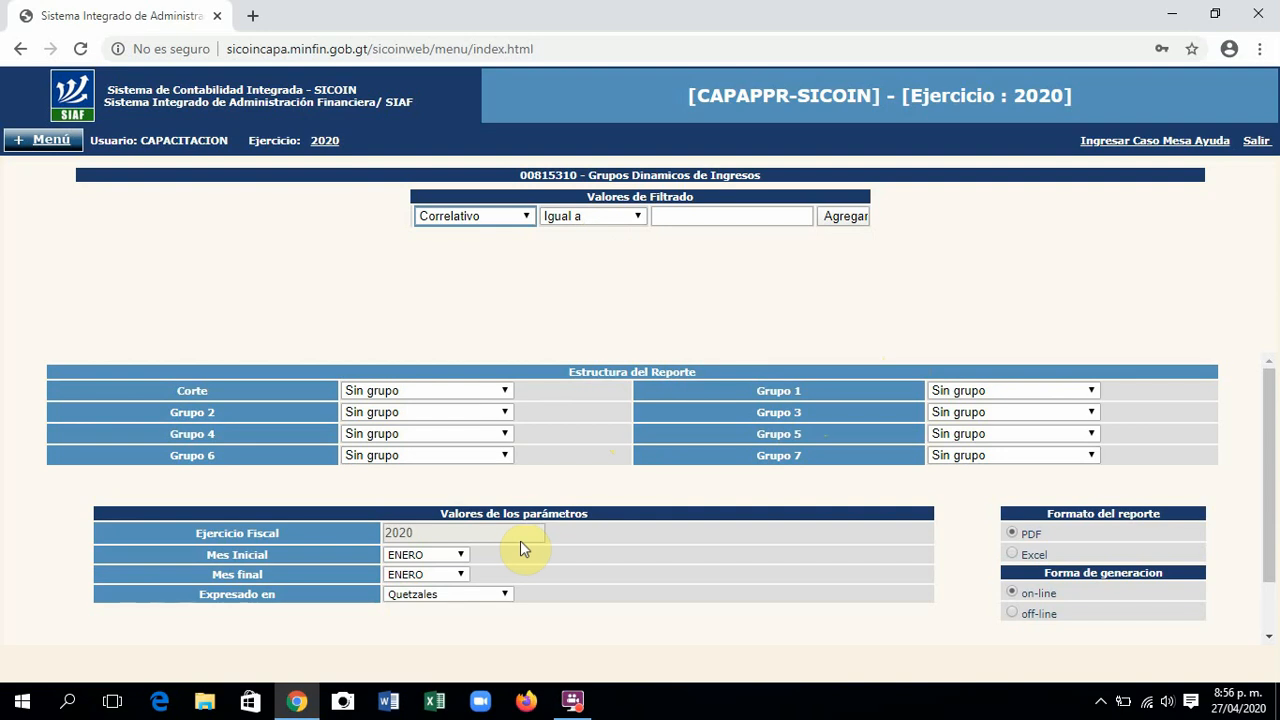
click(461, 578)
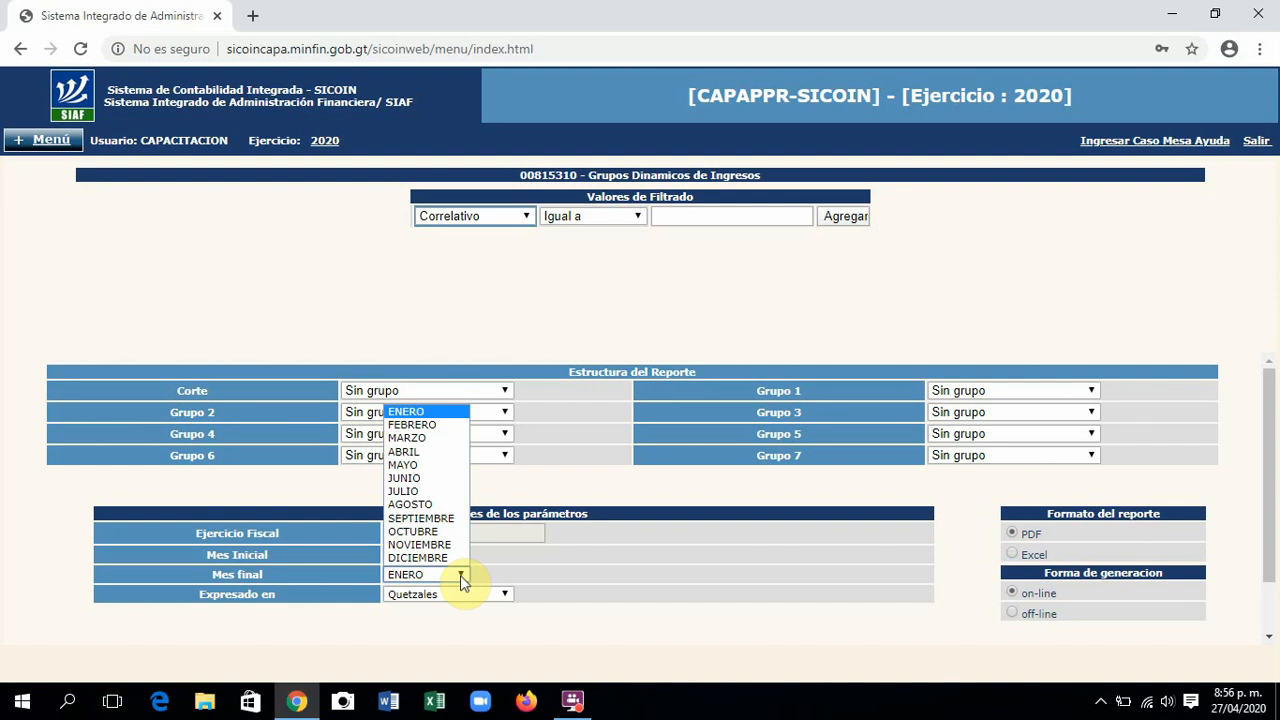
click(461, 578)
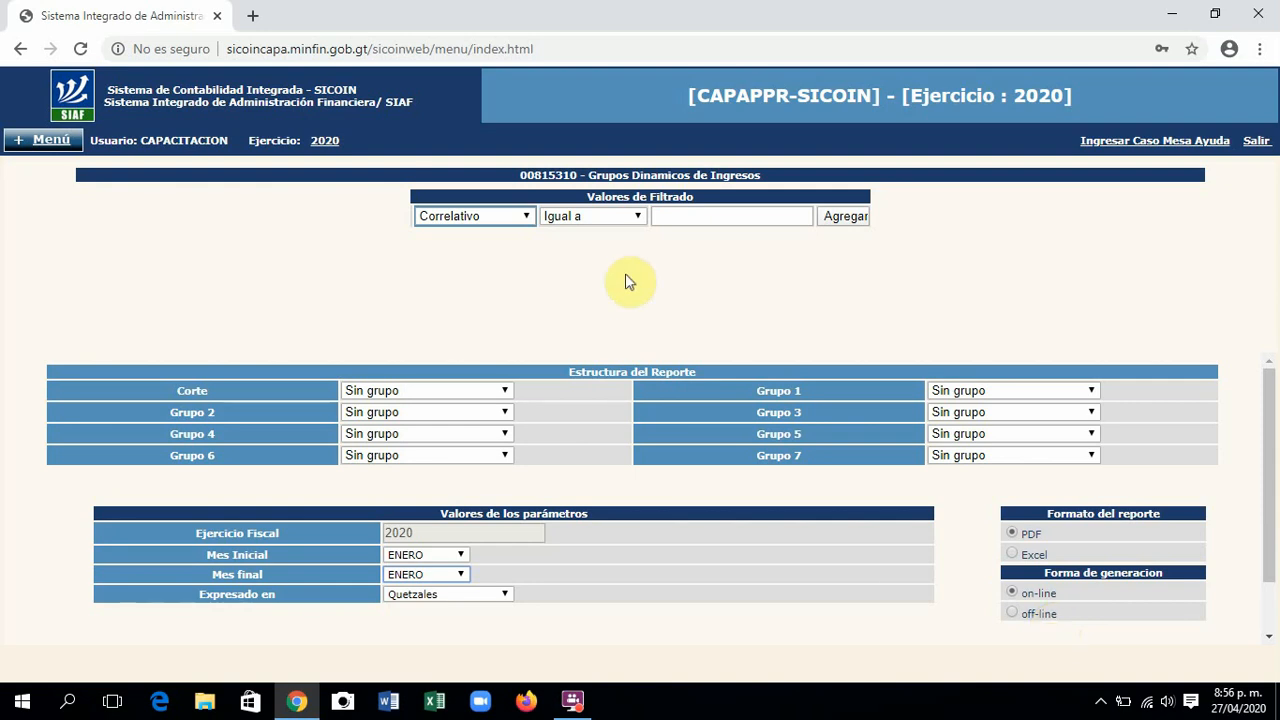
- Add a report filter condition where Entidad is Igual a 11130007
click(527, 217)
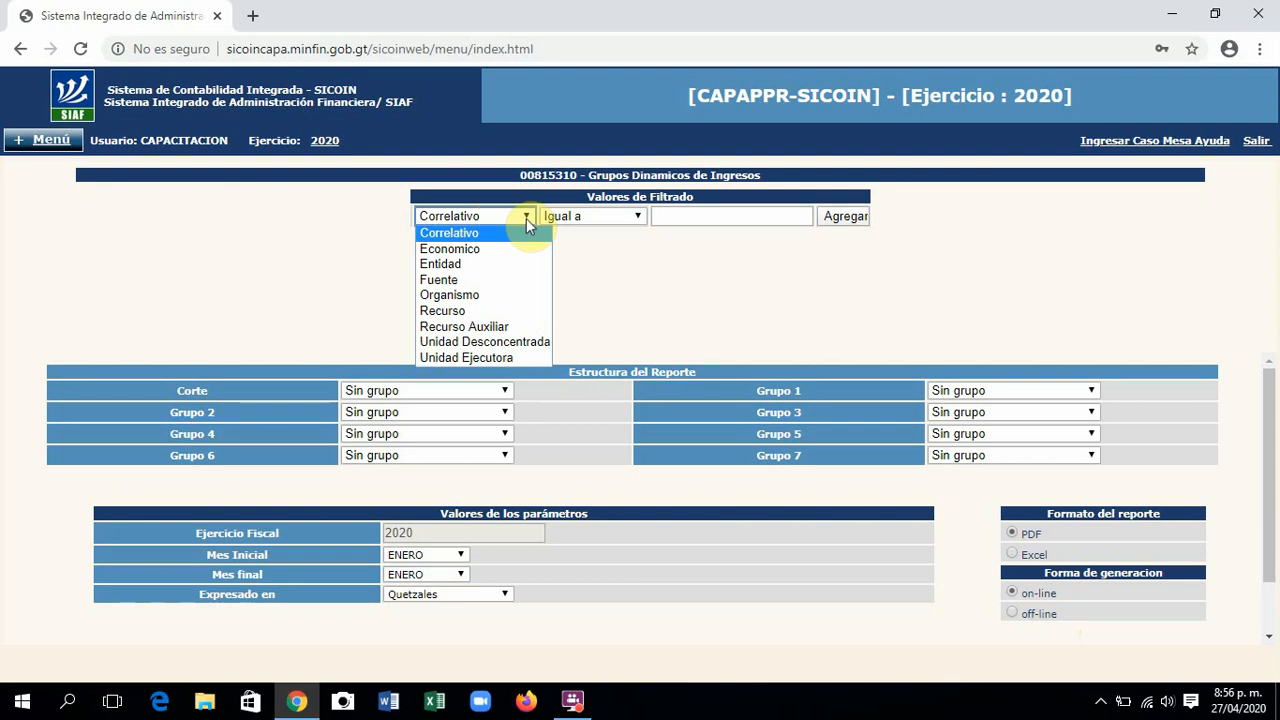
click(490, 266)
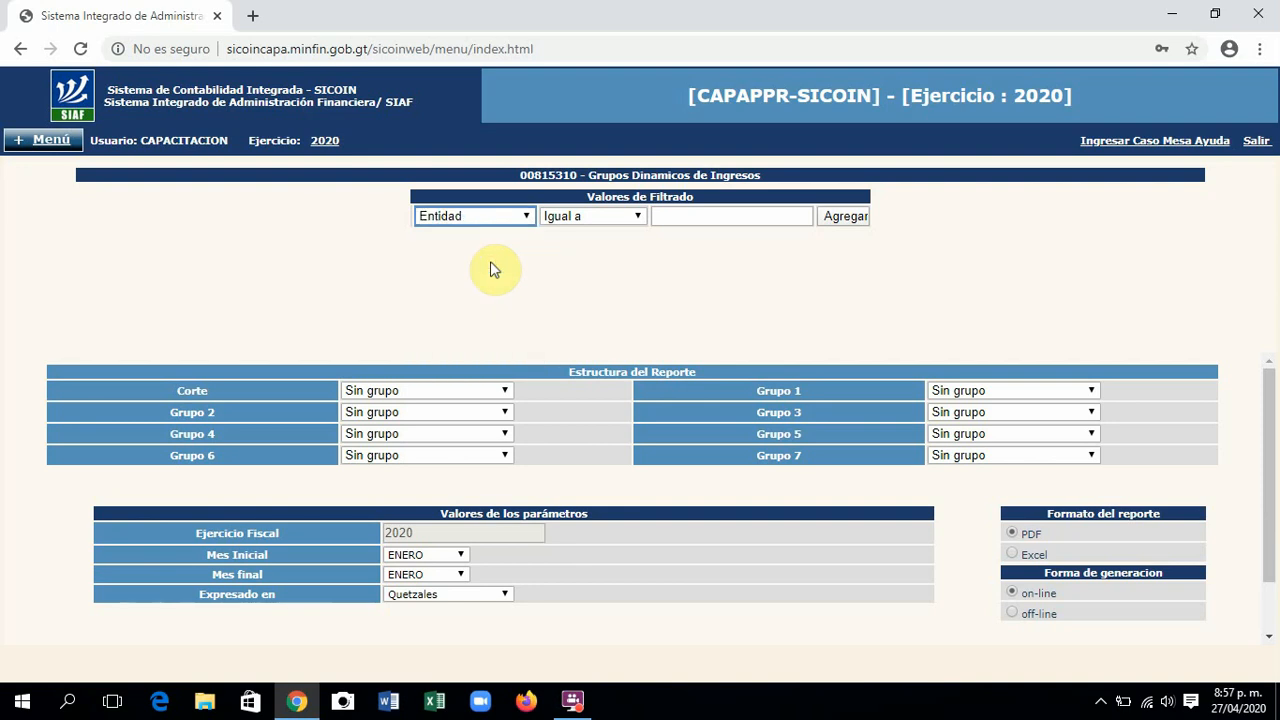
click(594, 220)
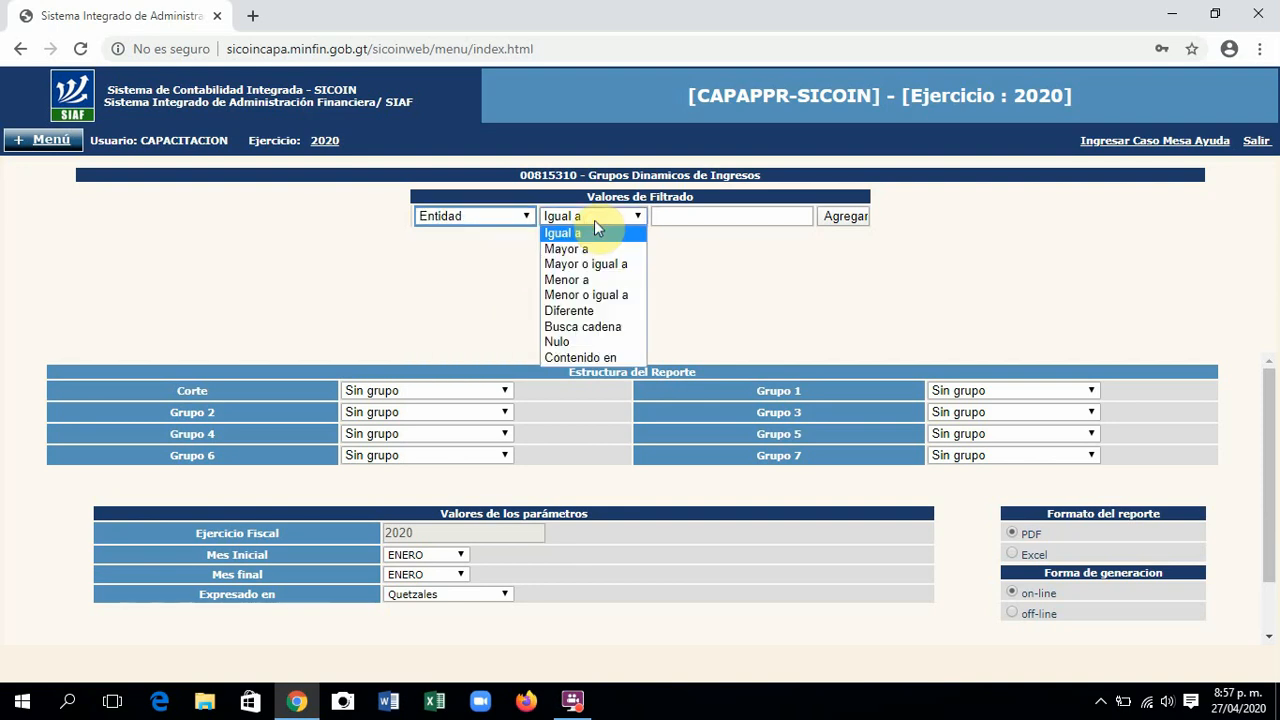
click(601, 237)
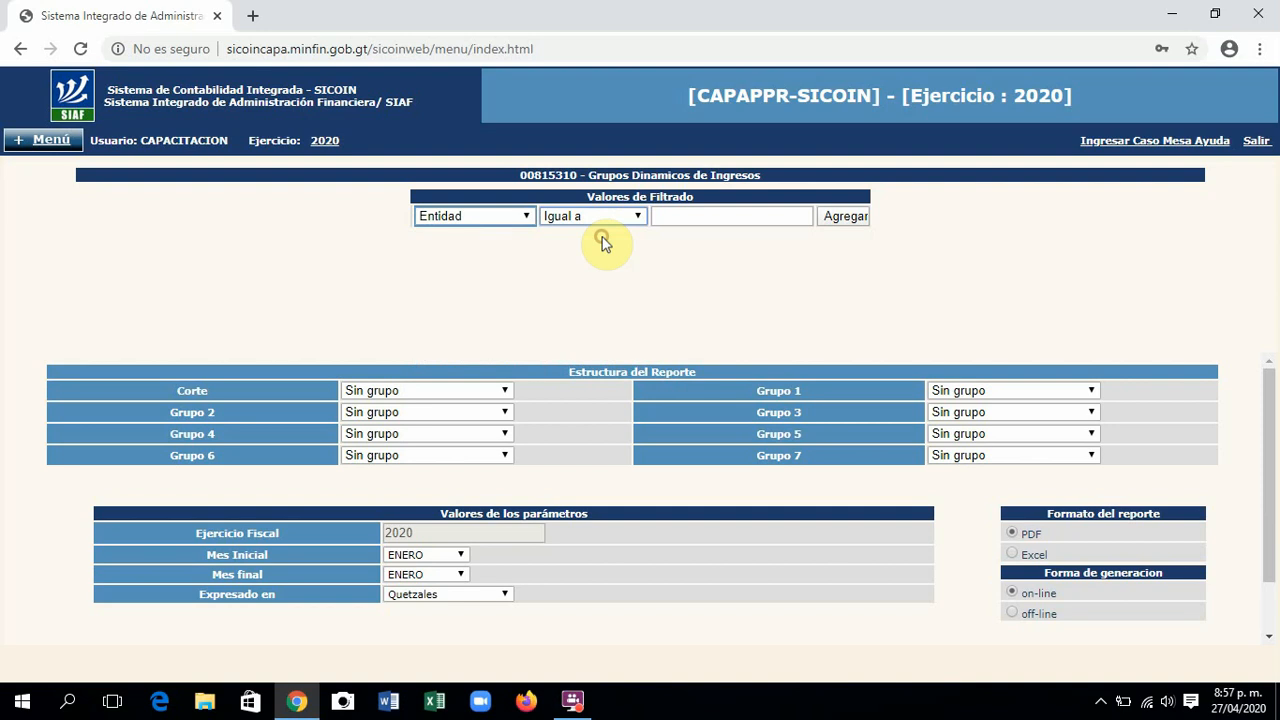
click(693, 222)
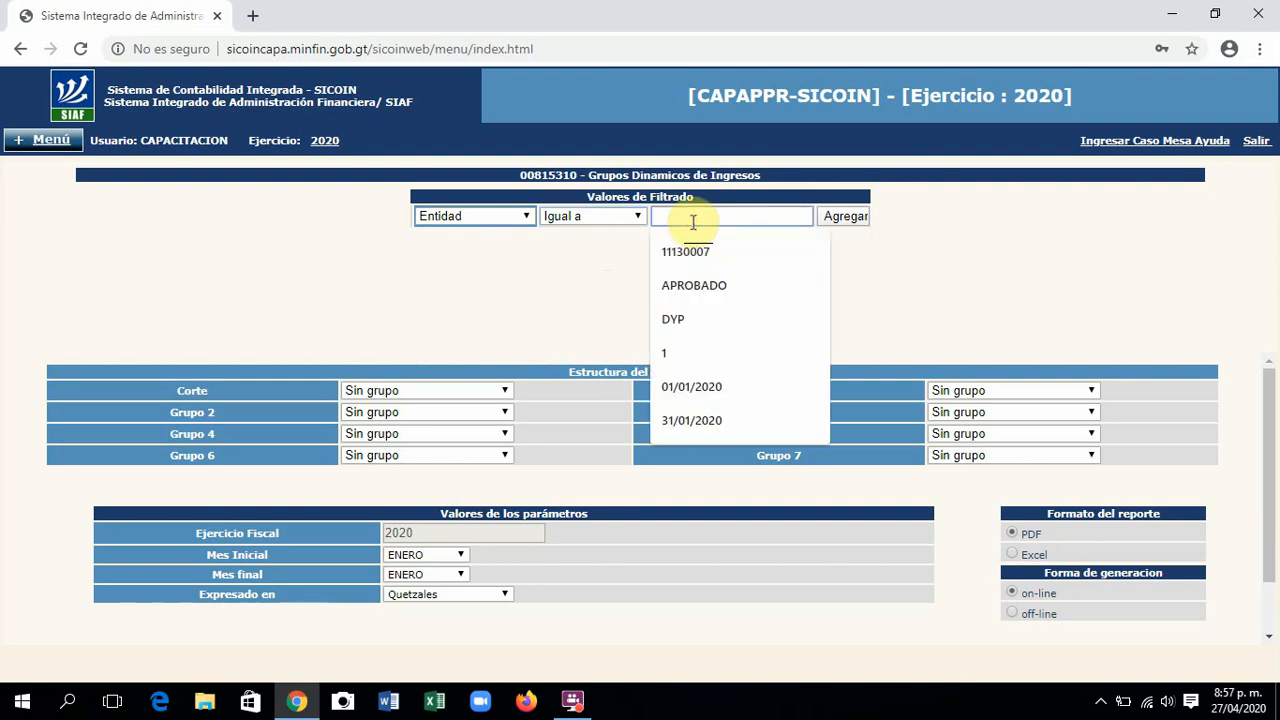
text(1113)
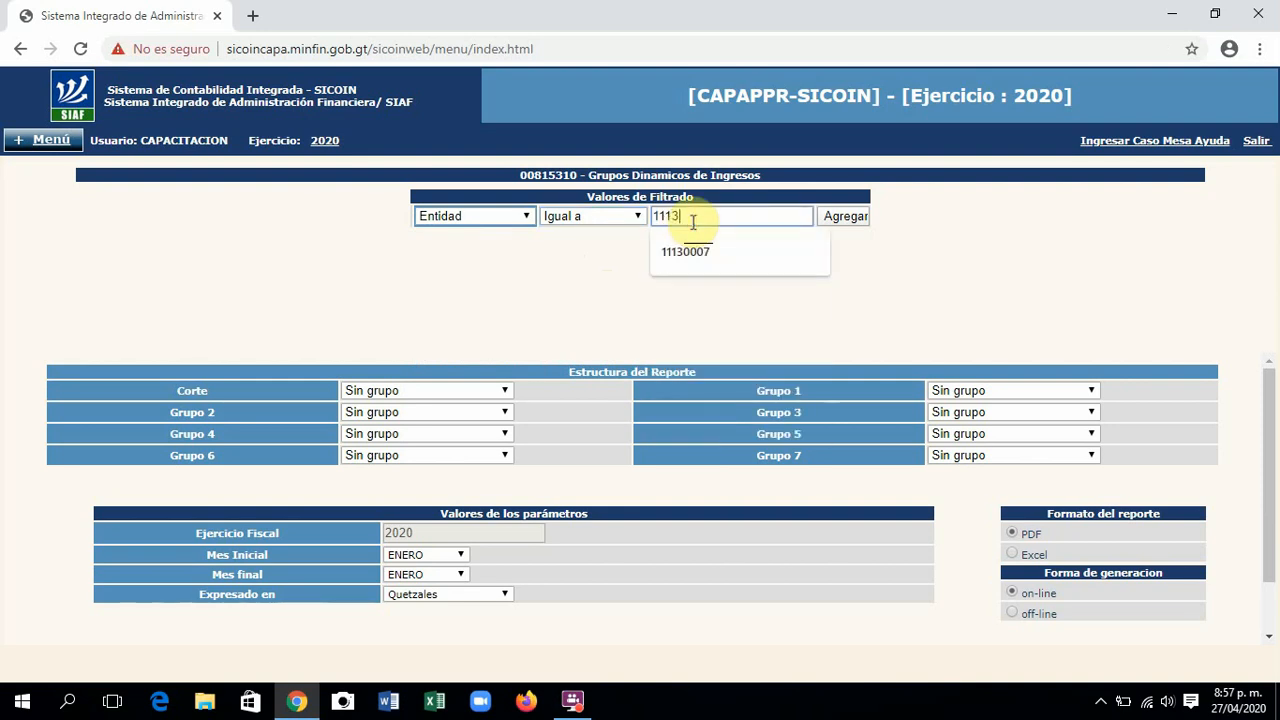
text(0007)
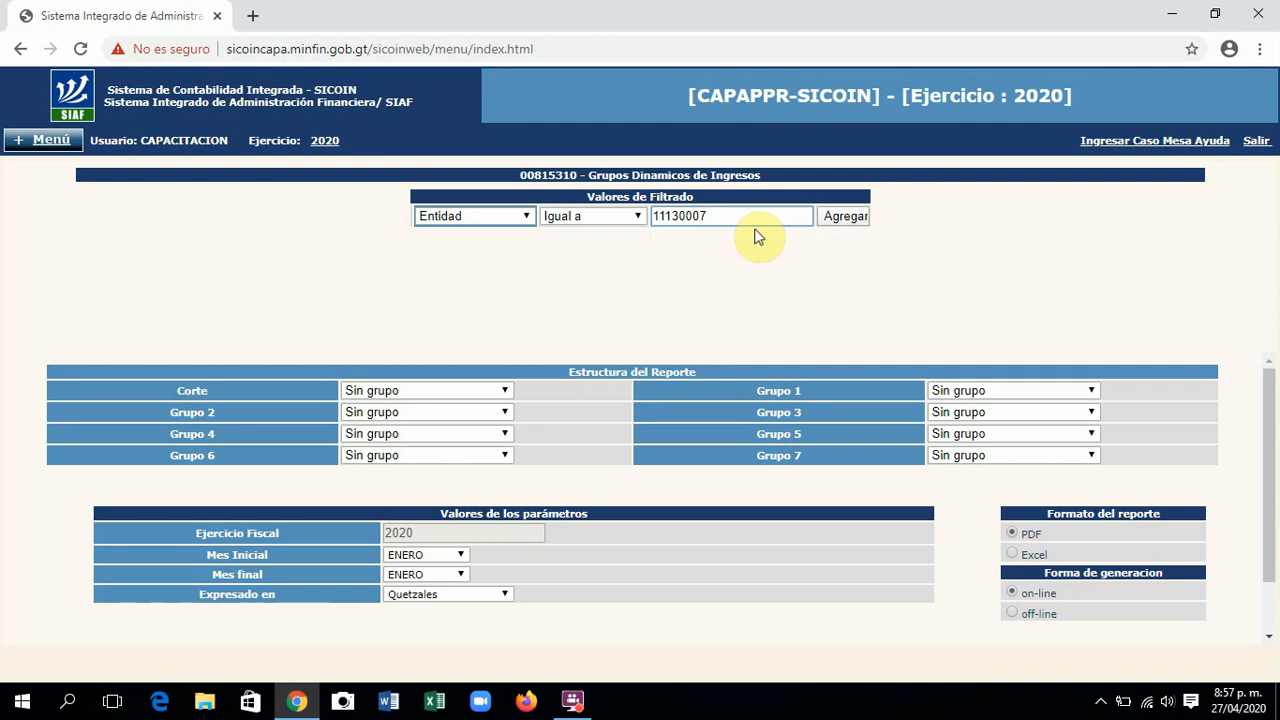
click(845, 218)
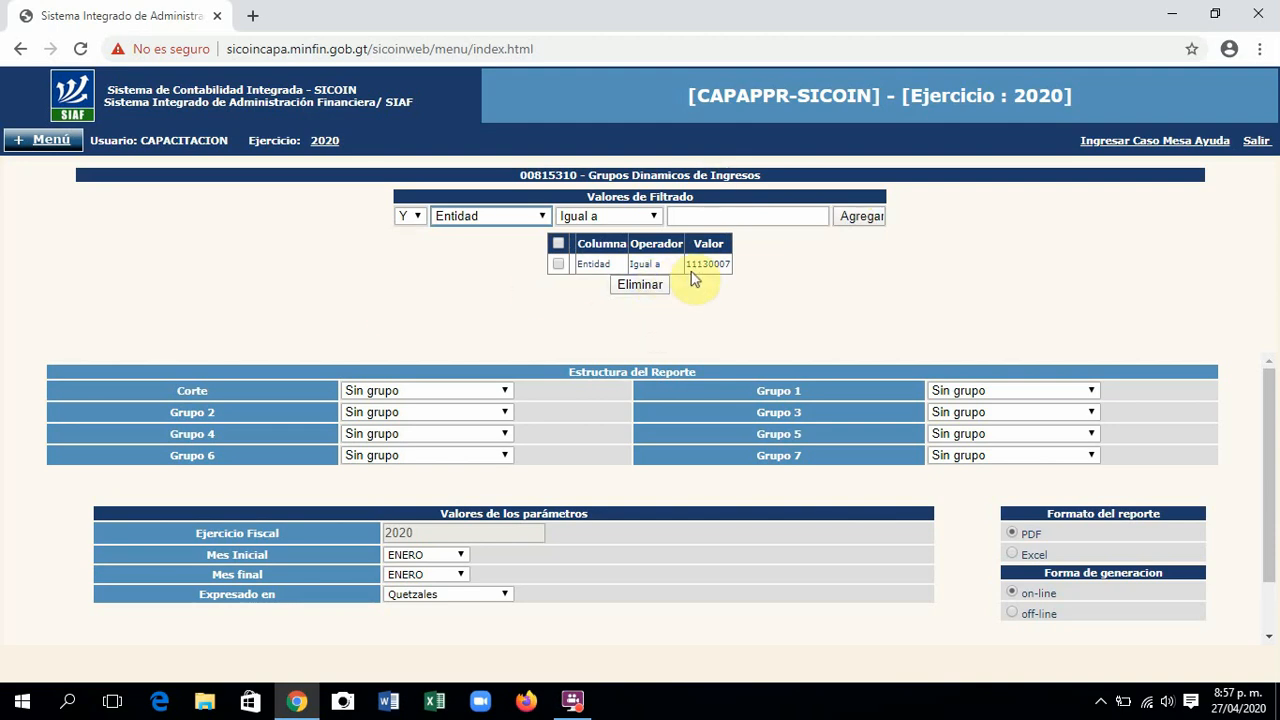
- Add a second filter condition, joined with Y, where Recurso is Igual a 10119
click(518, 220)
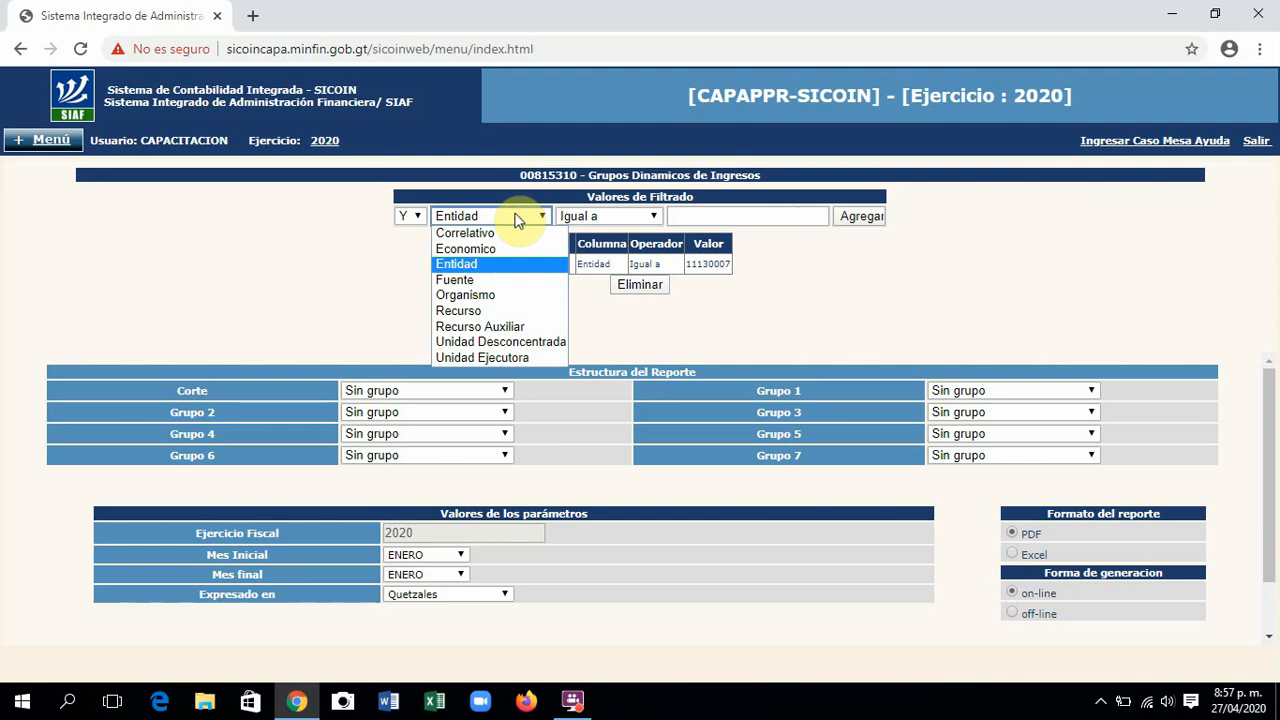
click(509, 311)
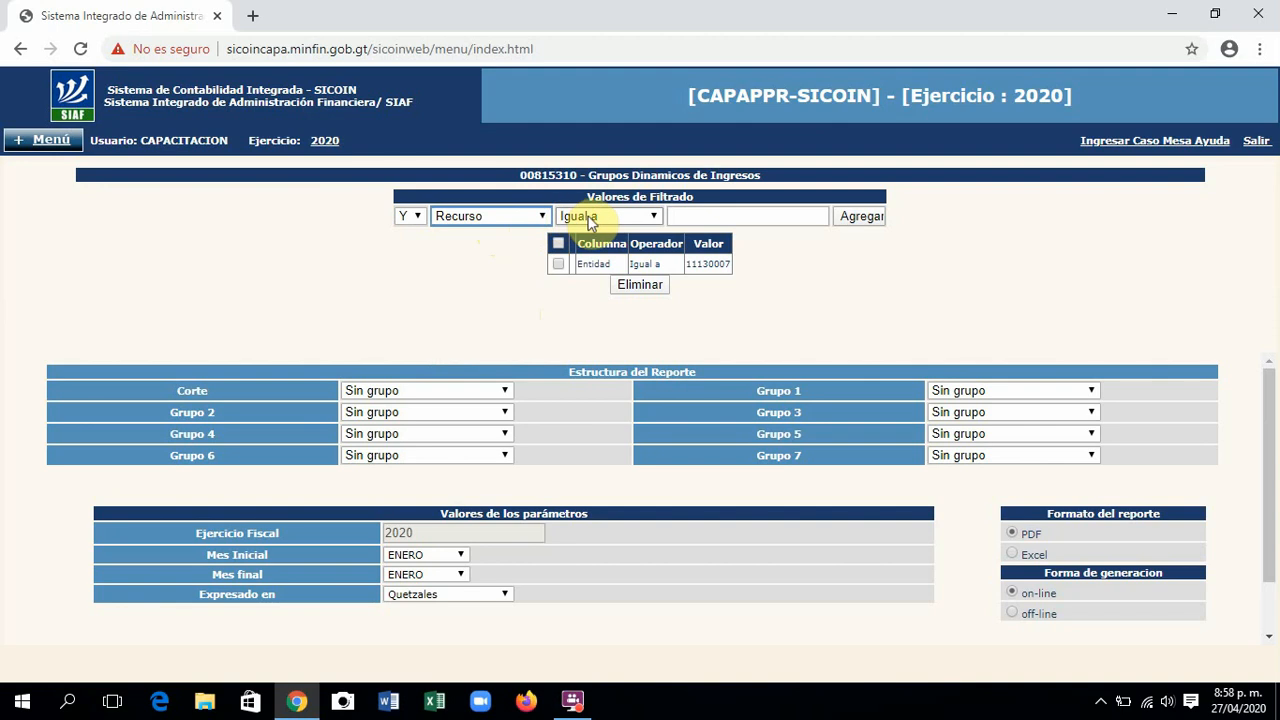
click(699, 216)
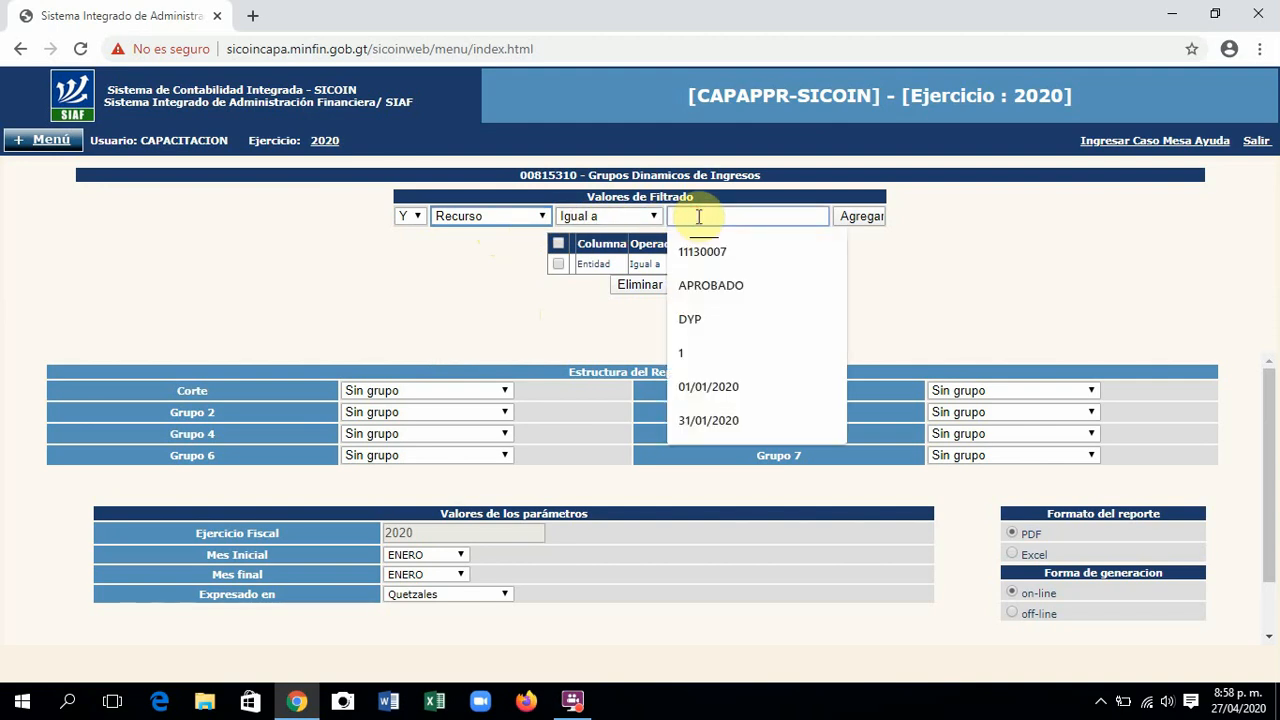
text(10)
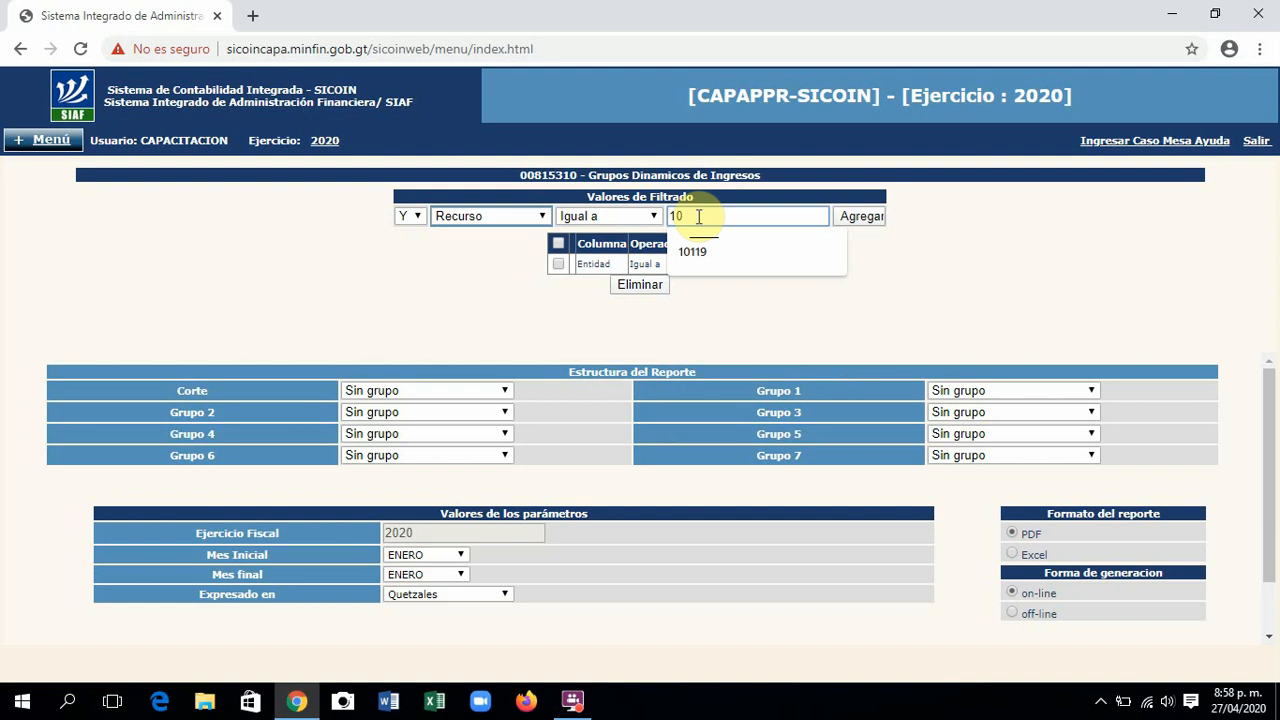
text(119)
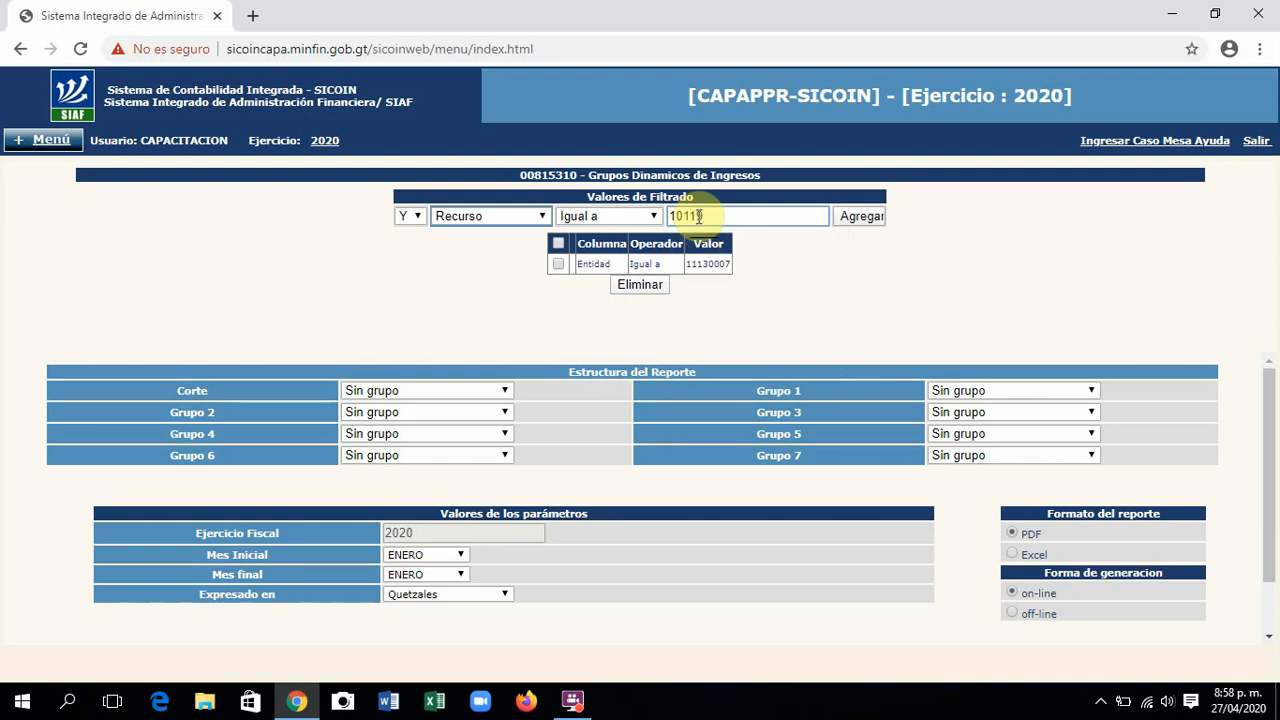
click(849, 217)
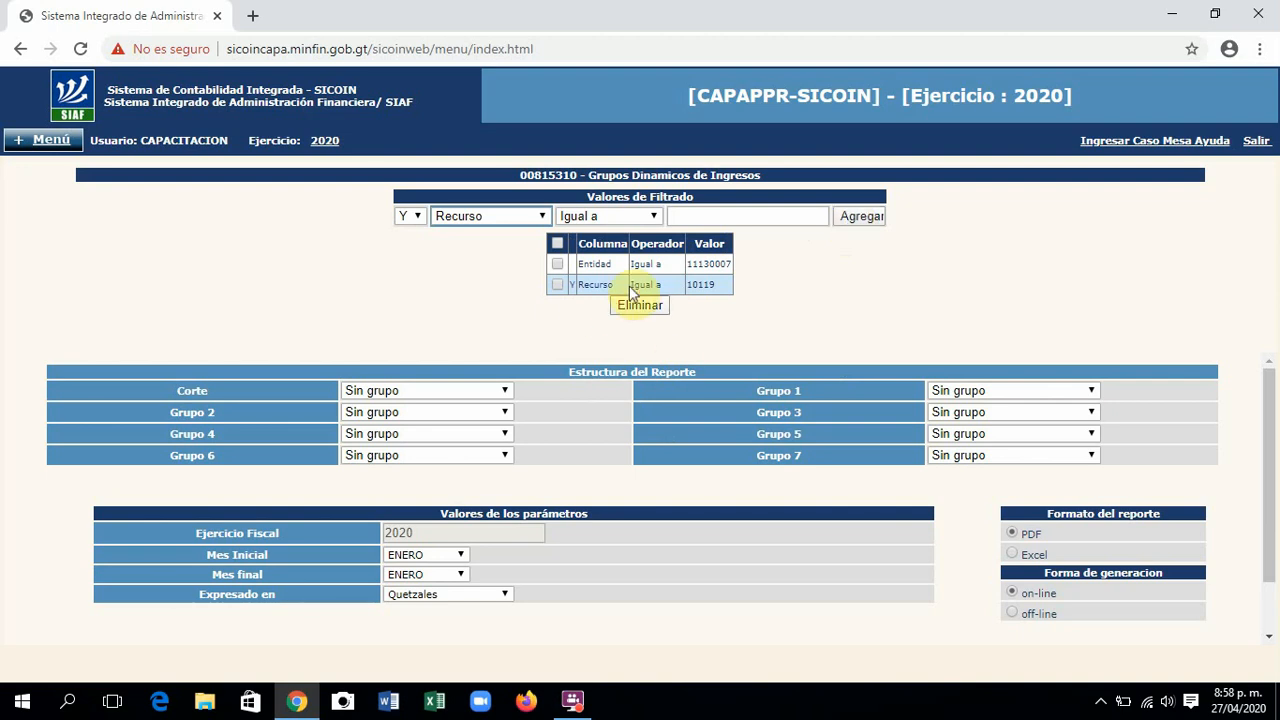
- Delete the Recurso condition from the report's filter list
click(540, 218)
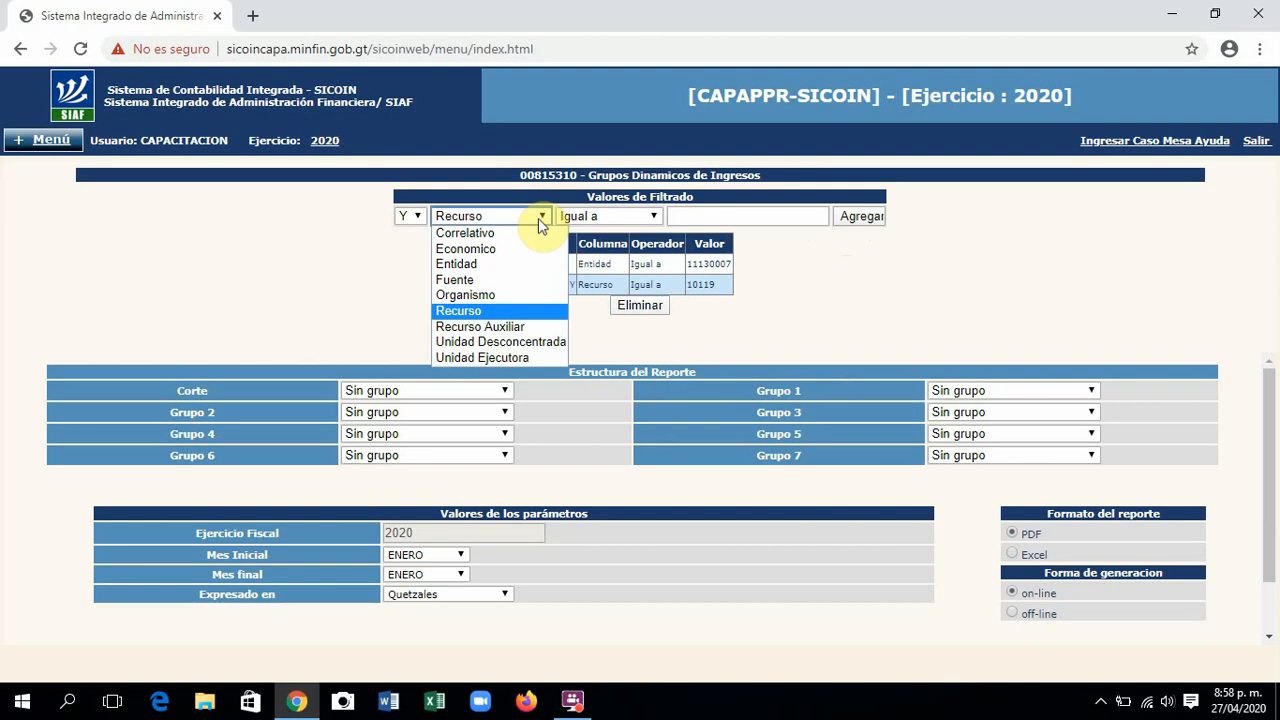
click(766, 300)
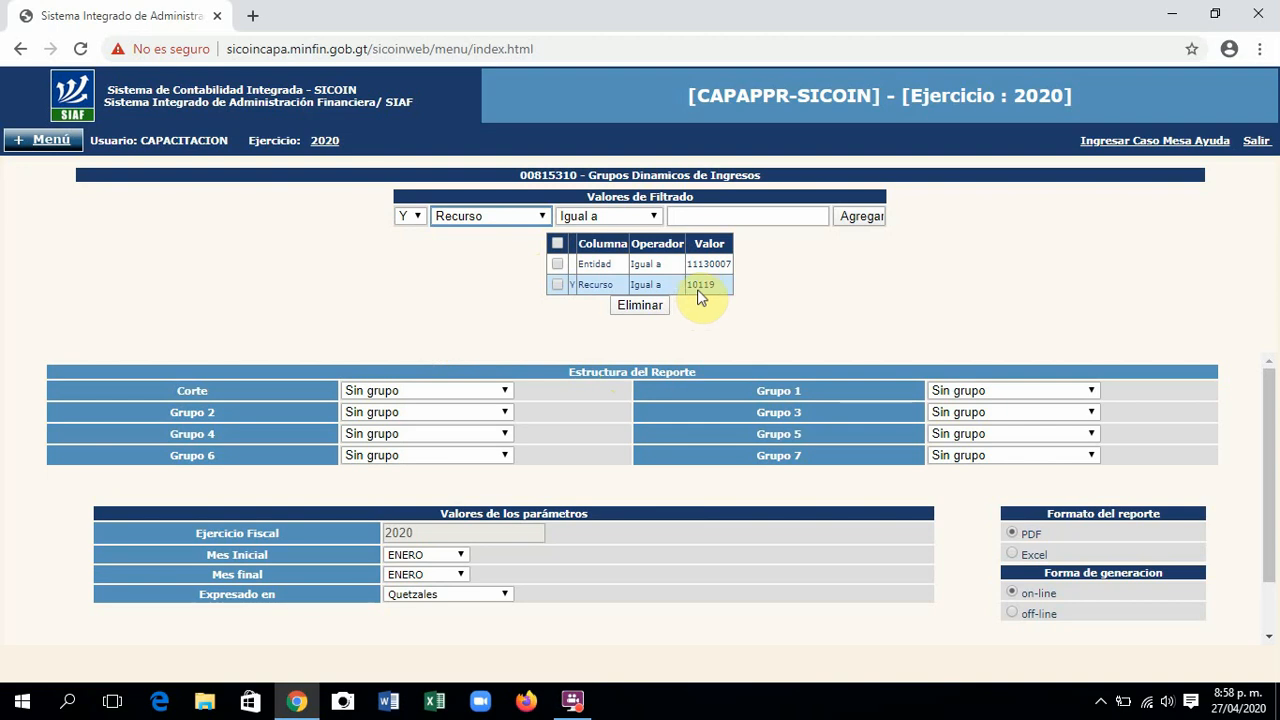
click(557, 288)
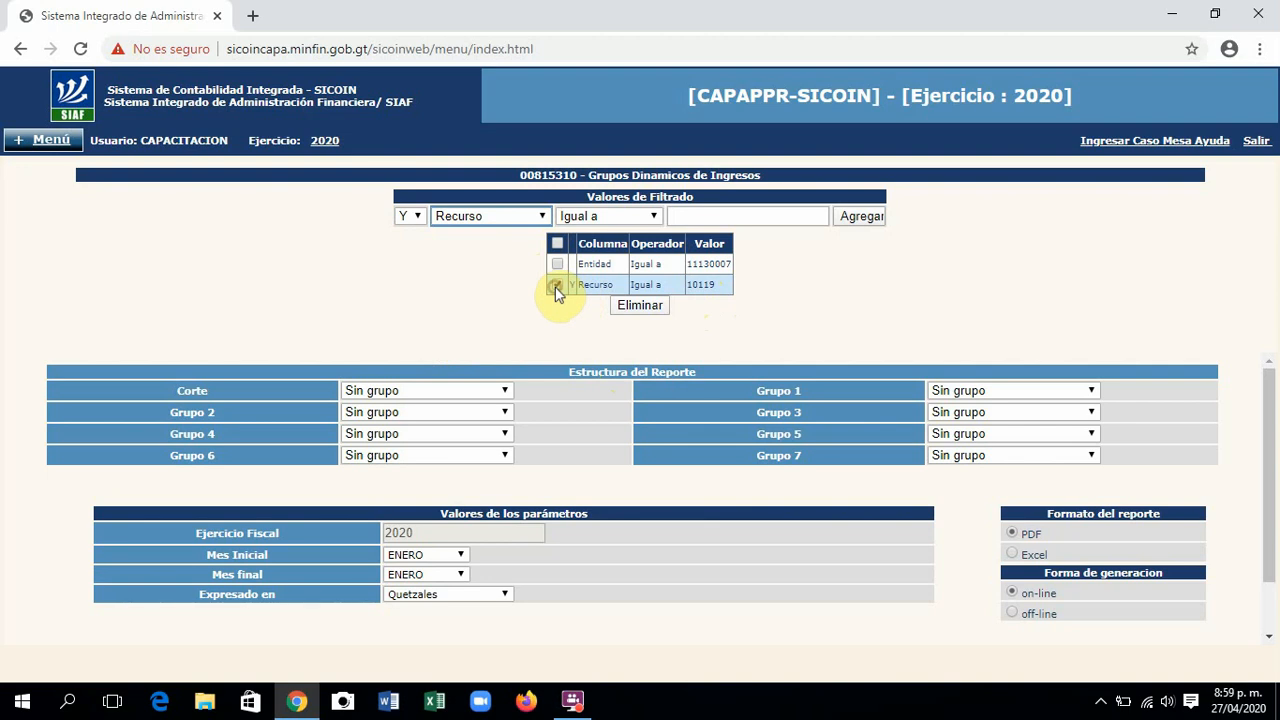
click(637, 305)
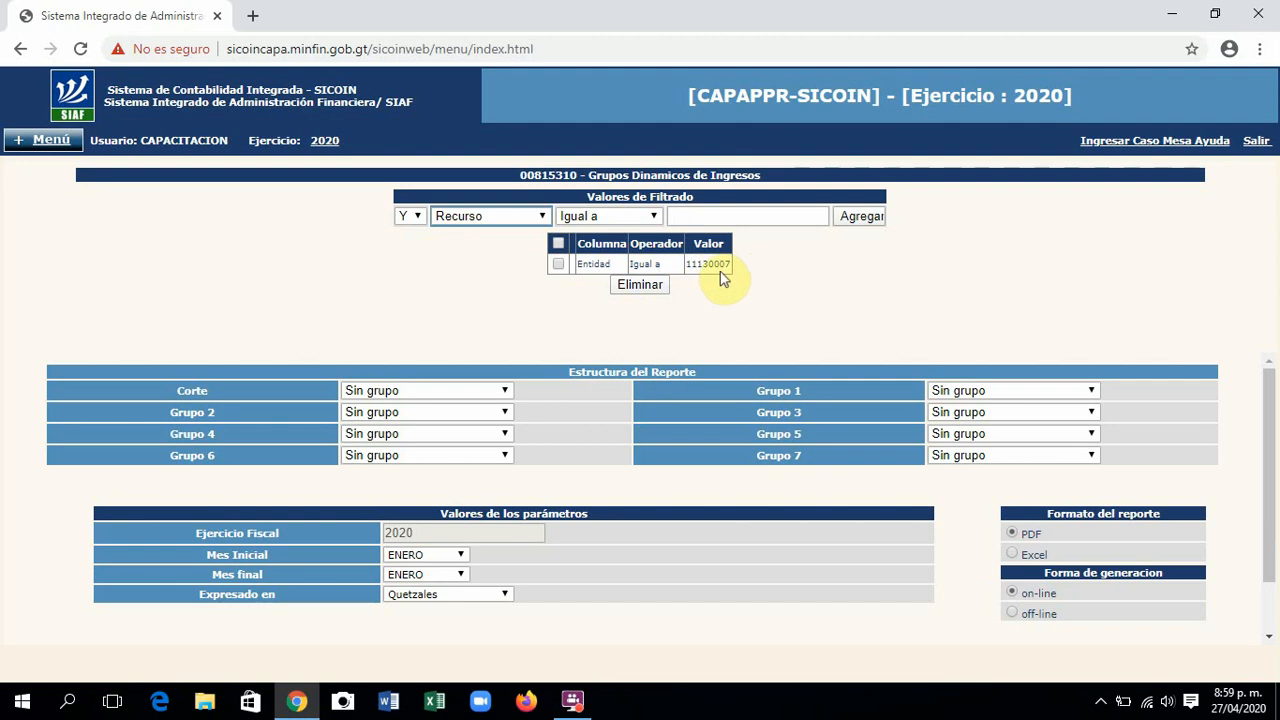
- Set the Corte of the report structure to Entidad
click(503, 390)
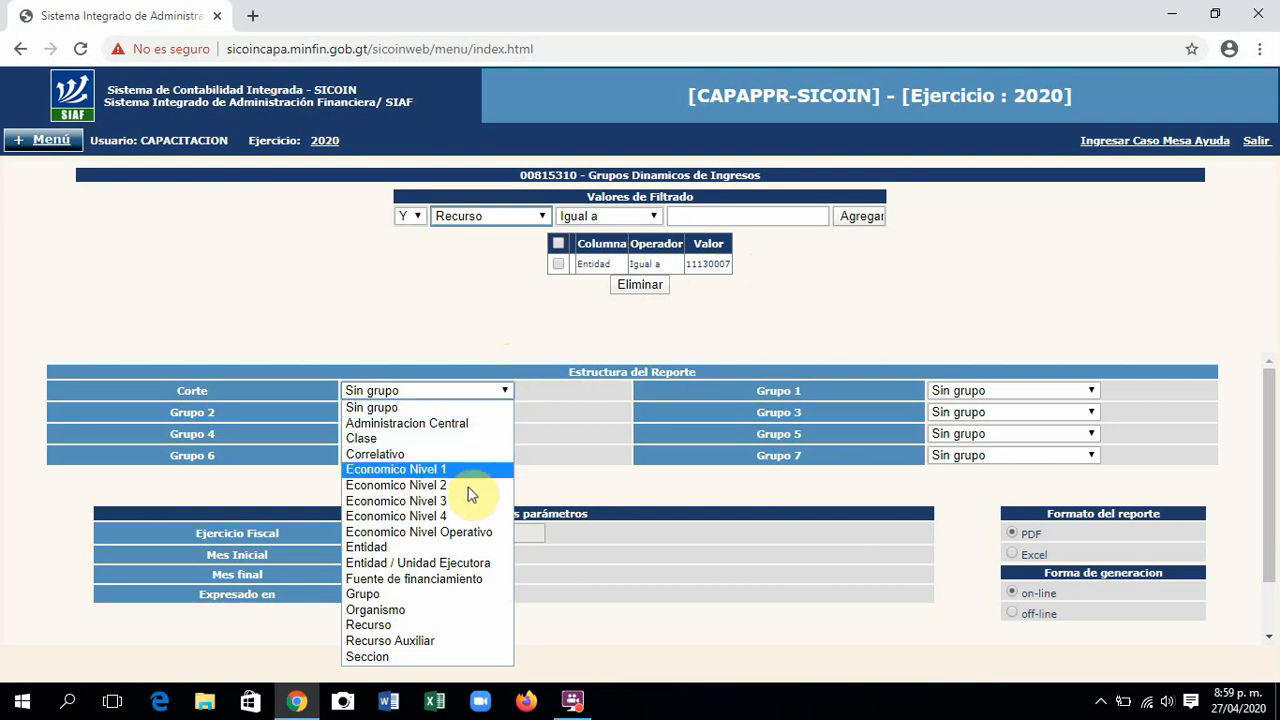
click(445, 555)
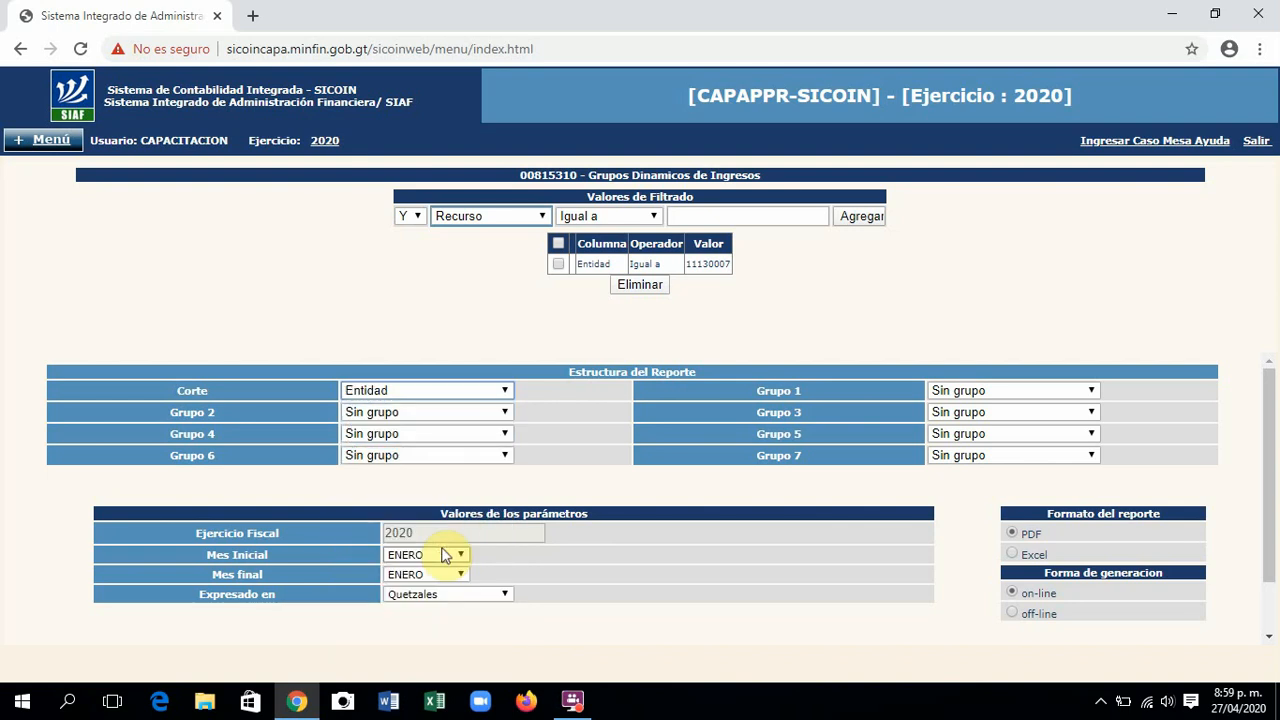
click(441, 390)
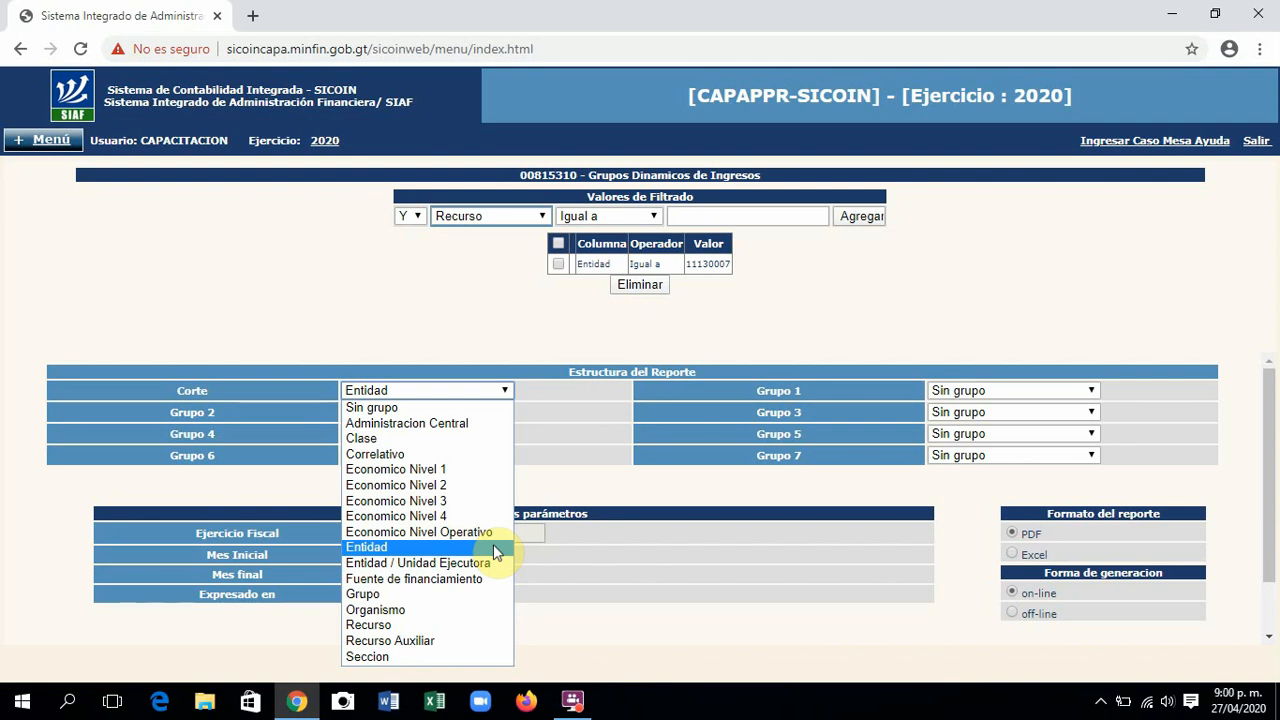
click(497, 548)
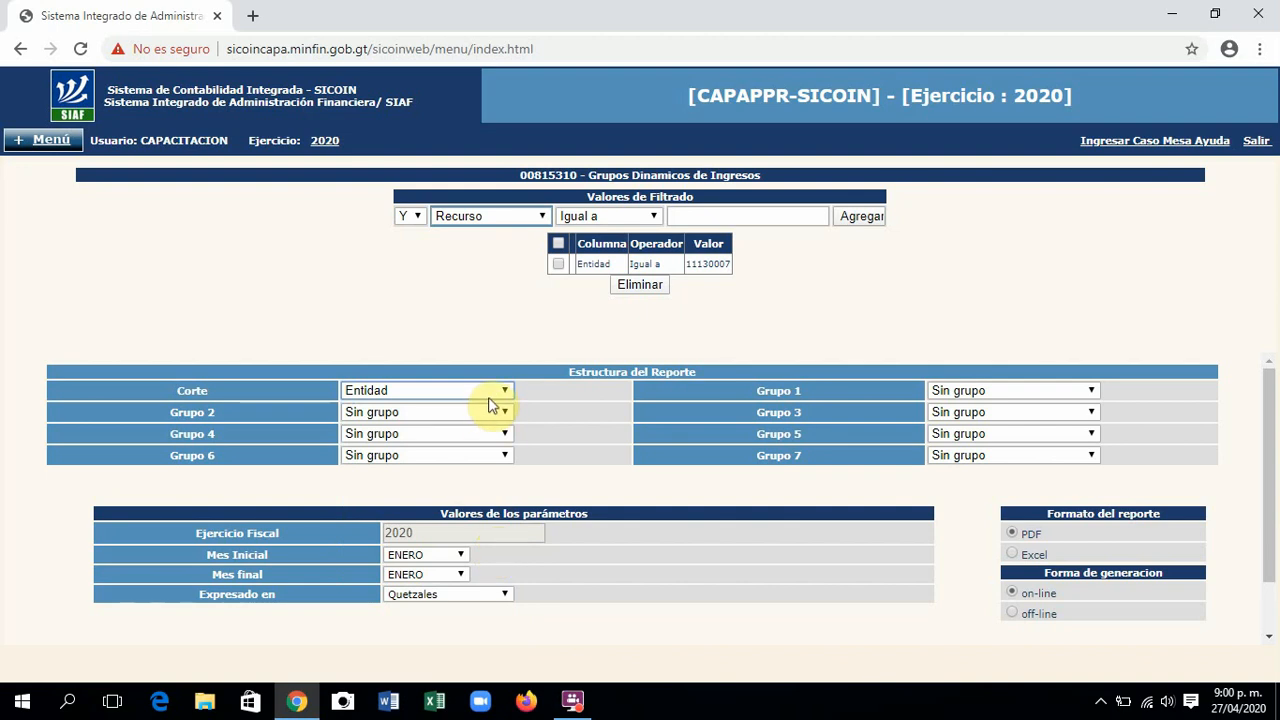
- Set Grupo 1 of the report structure to Recurso and Grupo 2 to Recurso Auxiliar, accepting the notice
click(1022, 398)
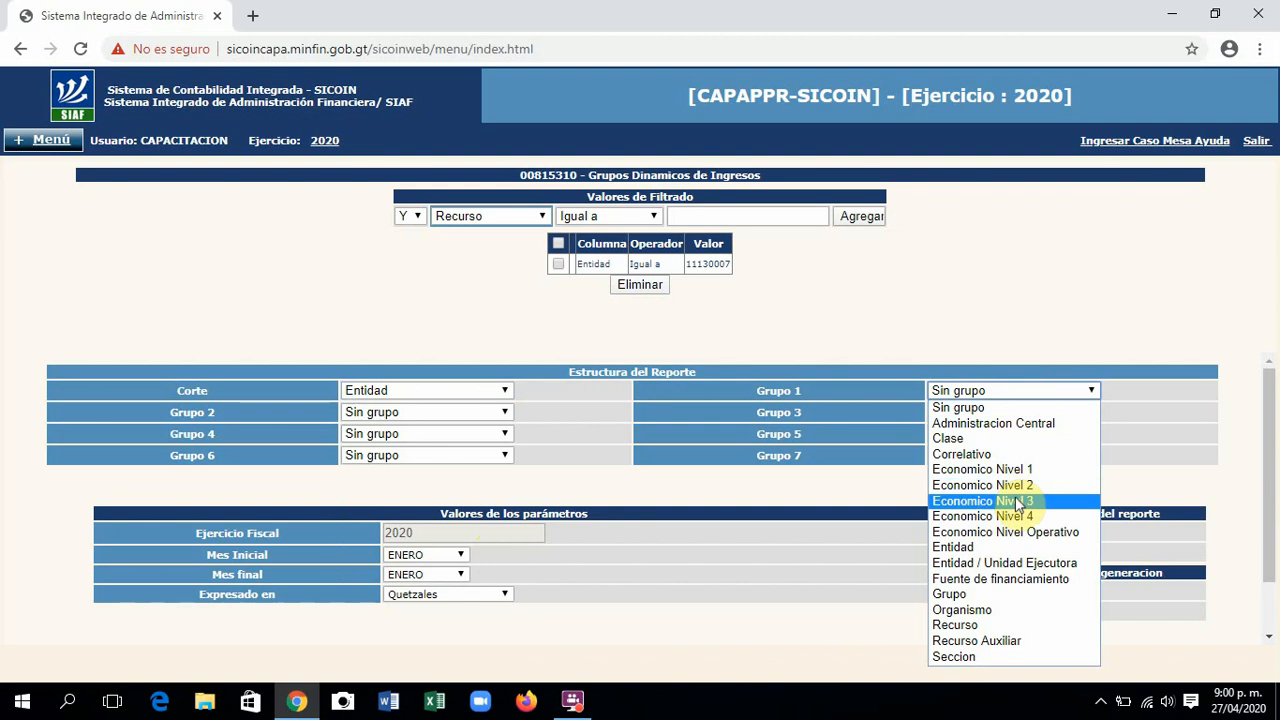
click(1024, 626)
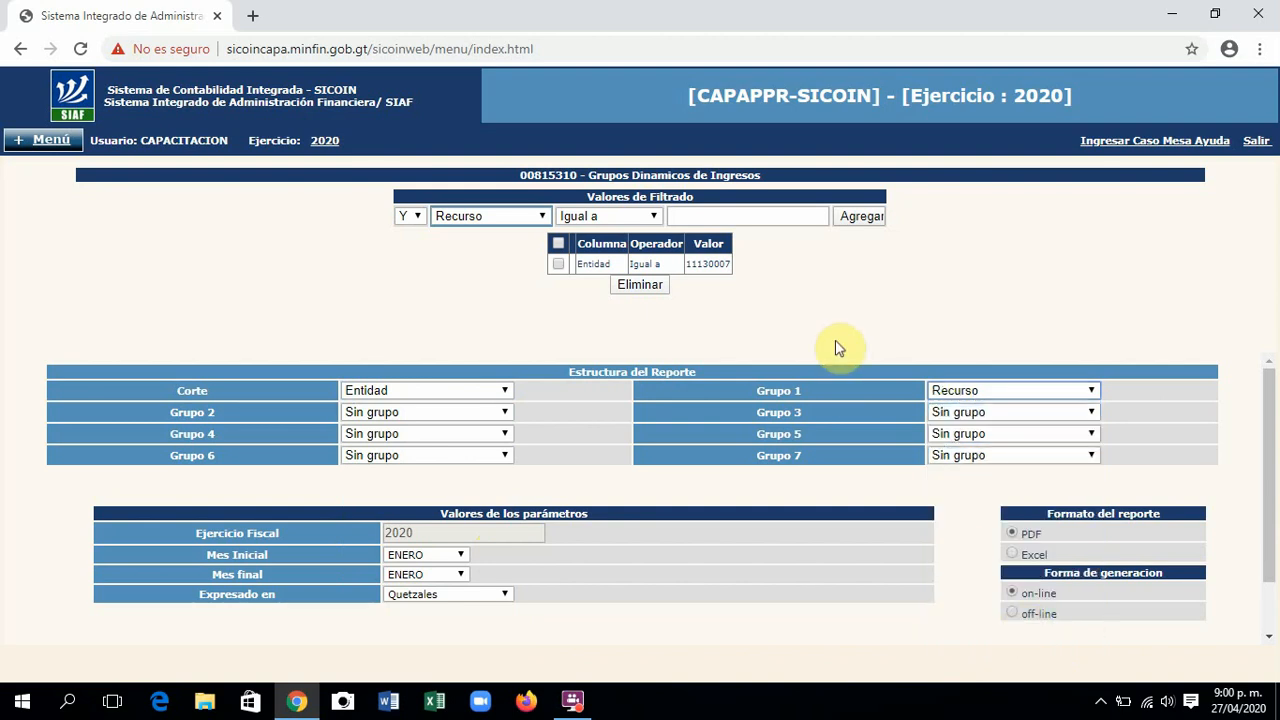
click(501, 412)
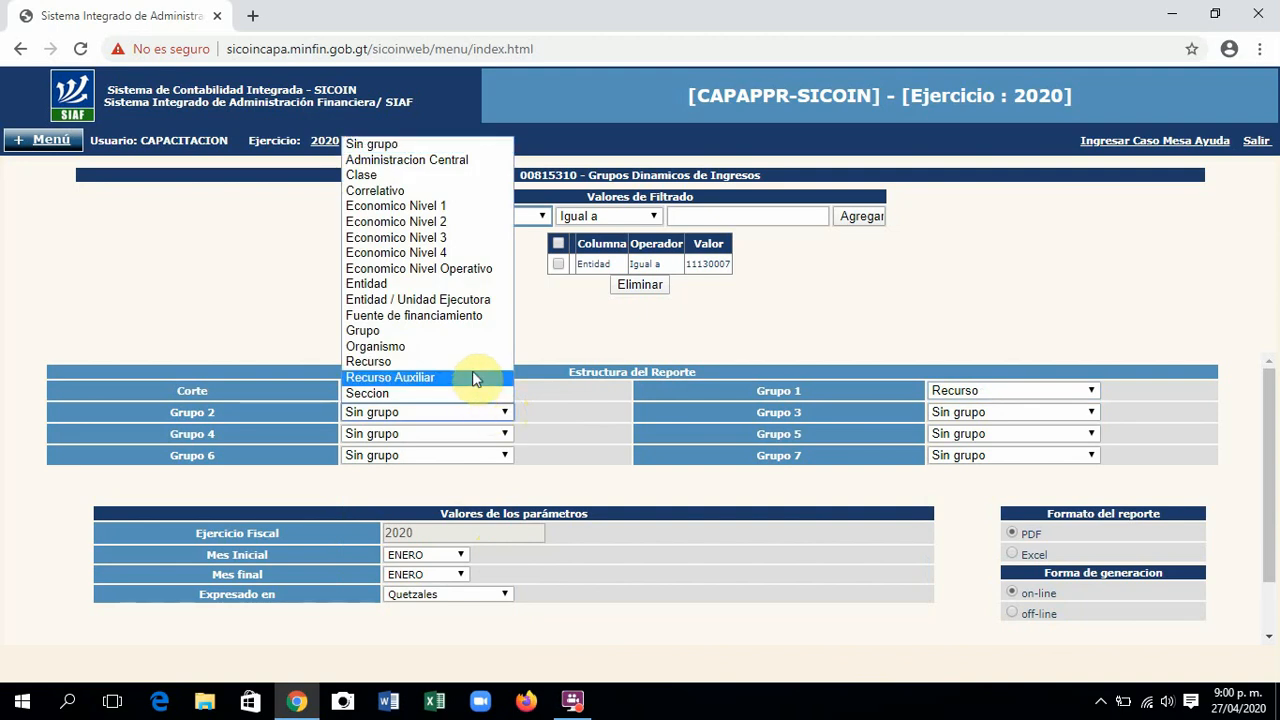
click(477, 374)
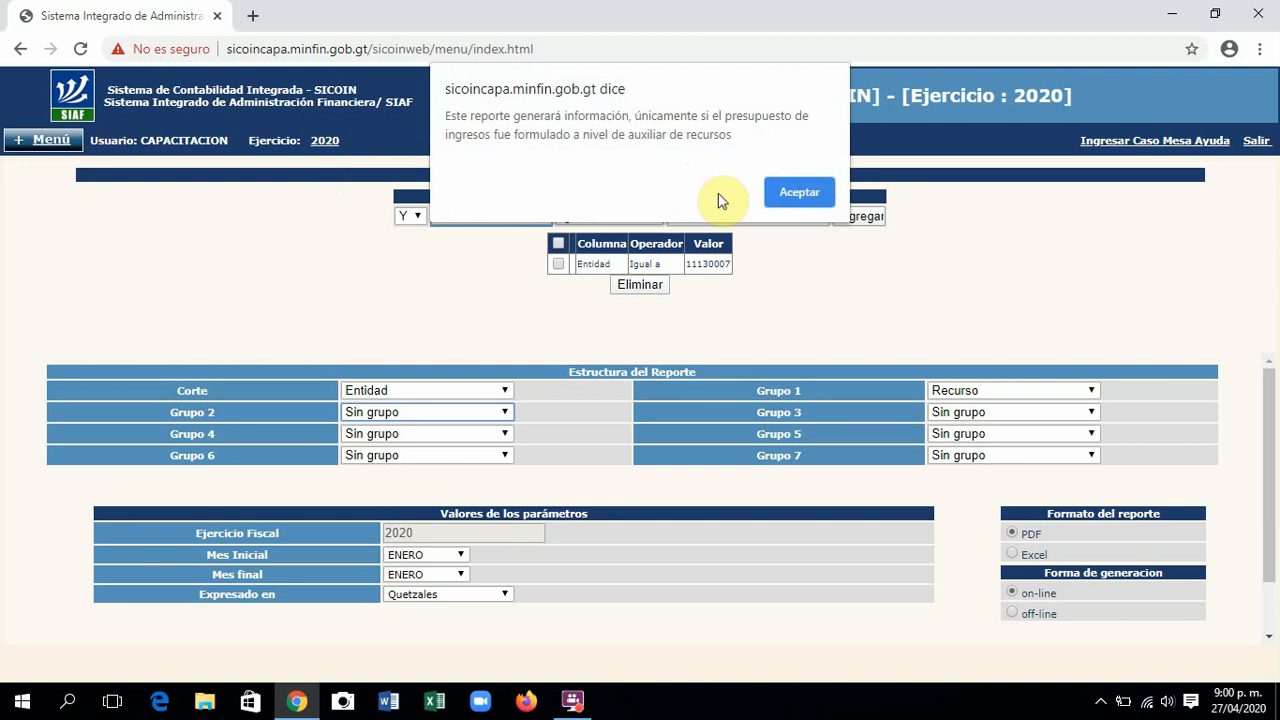
click(800, 196)
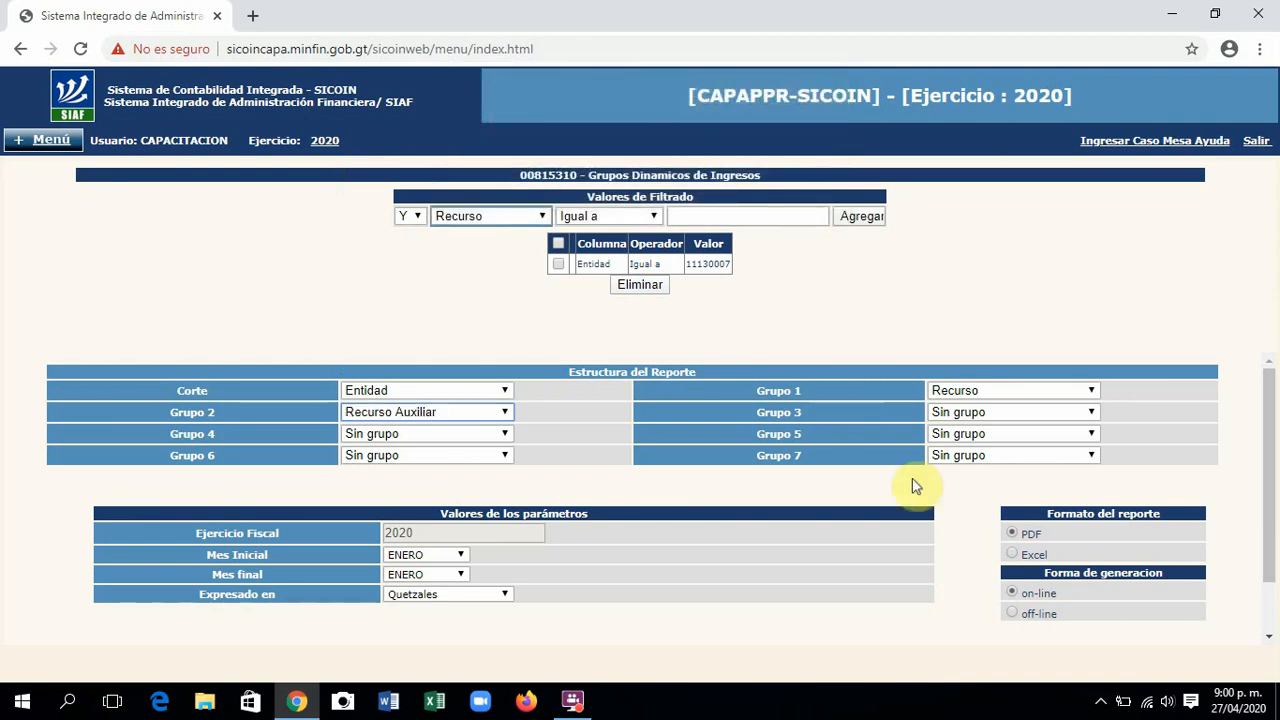
- Set Grupo 3 of the report structure to Fuente de financiamiento and the period from ENERO to MARZO
click(948, 420)
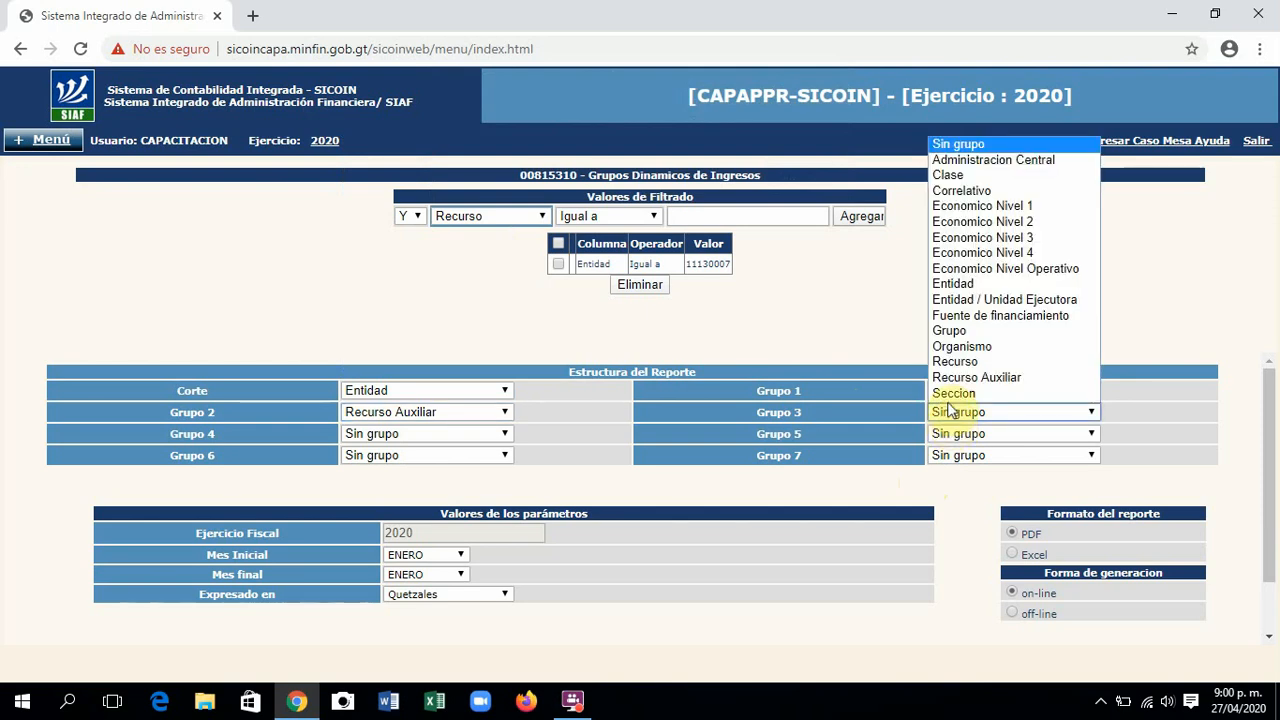
click(1018, 316)
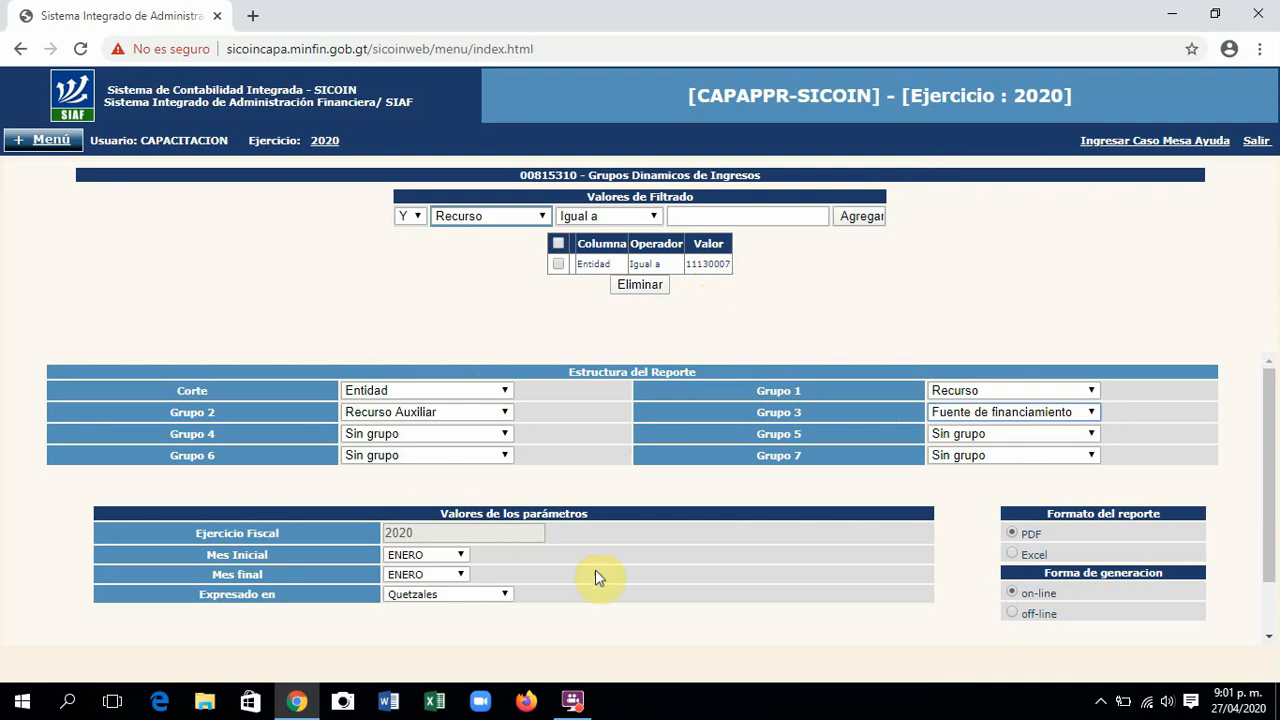
click(462, 556)
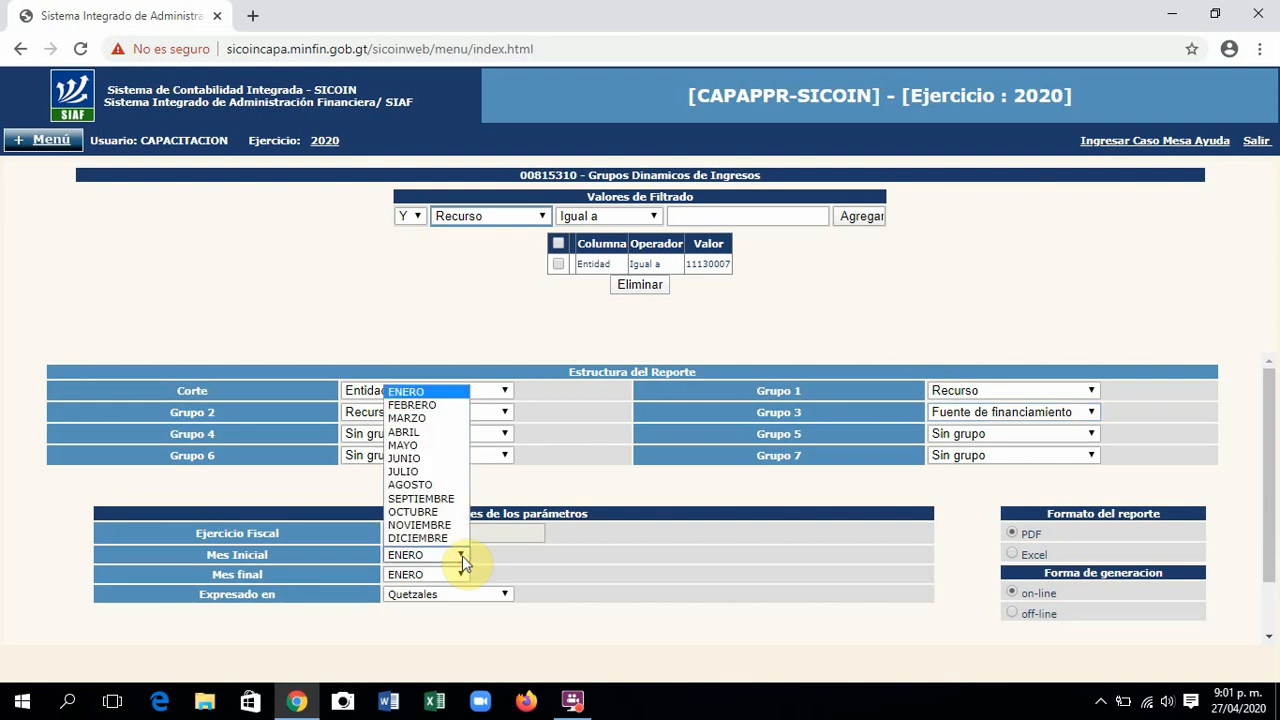
click(428, 391)
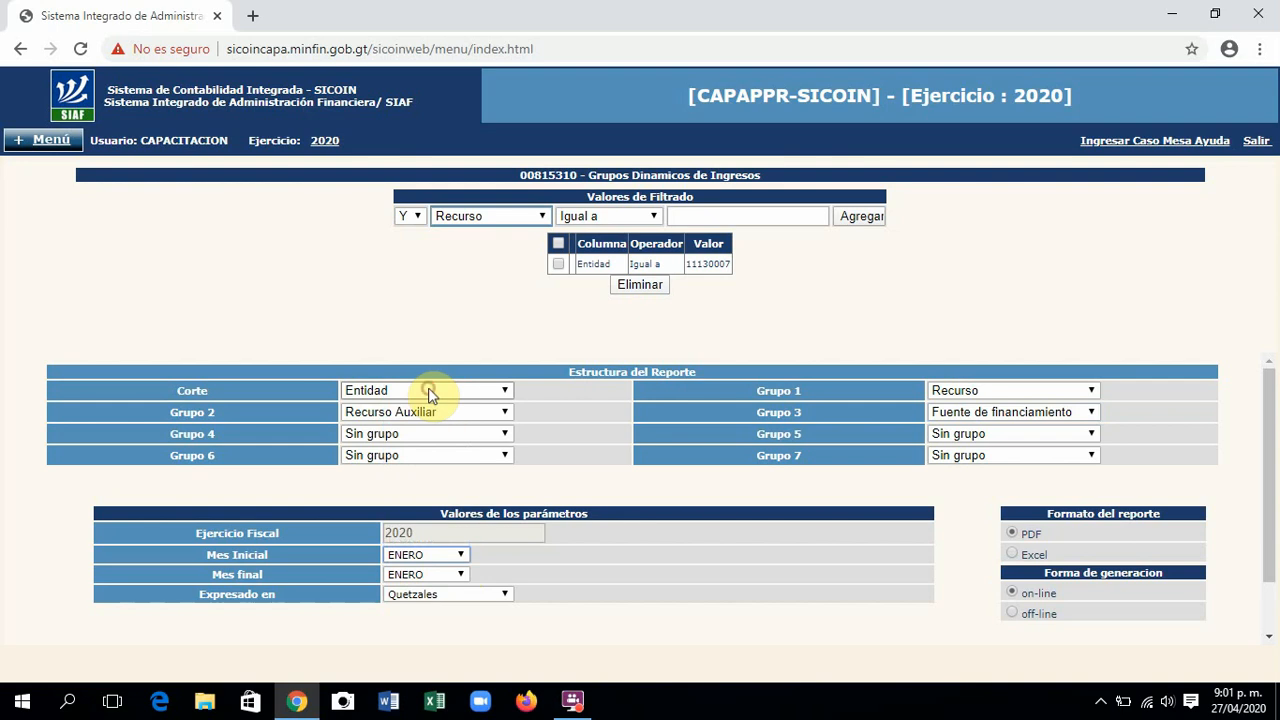
click(461, 576)
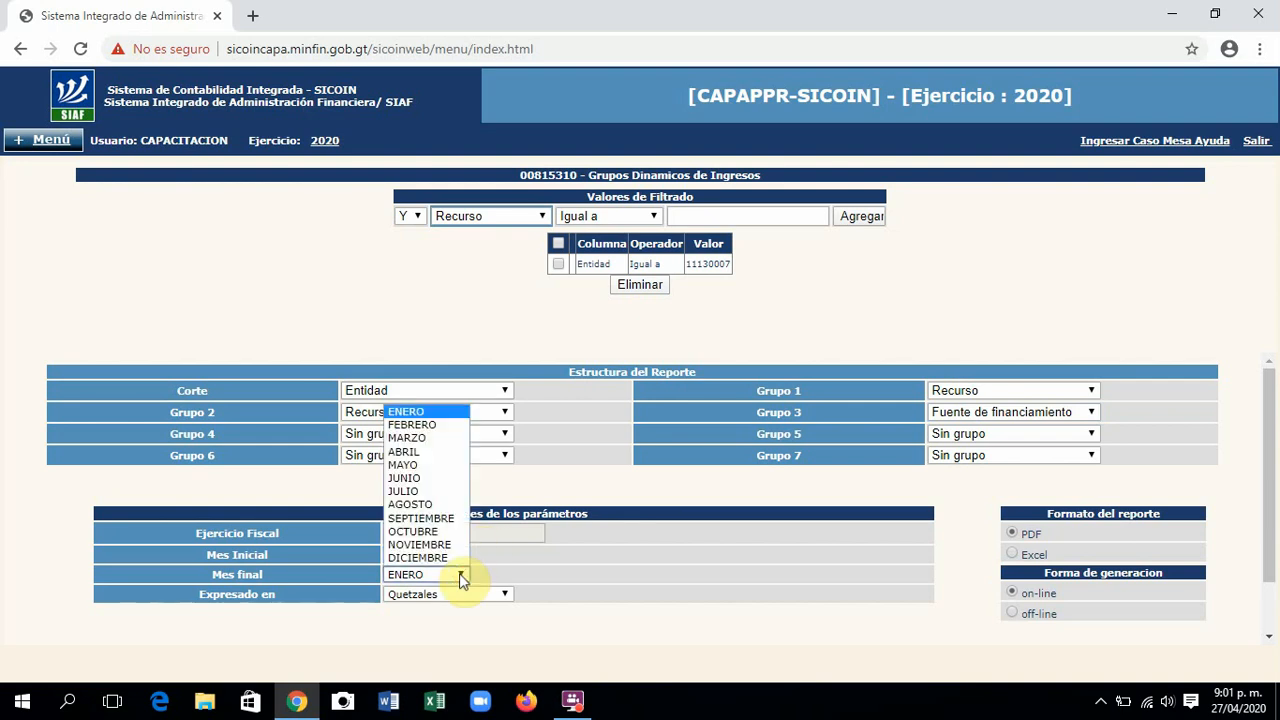
click(433, 439)
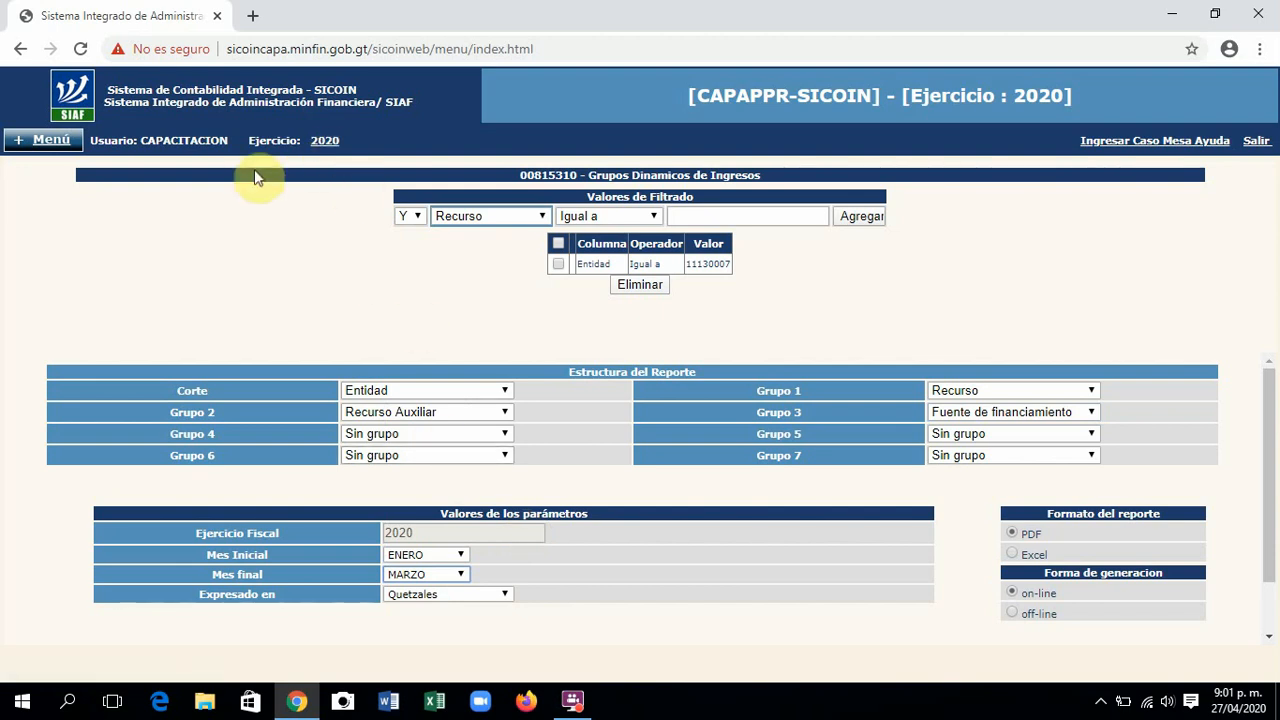
- Look through the fiscal years available under Ejercicio
click(325, 146)
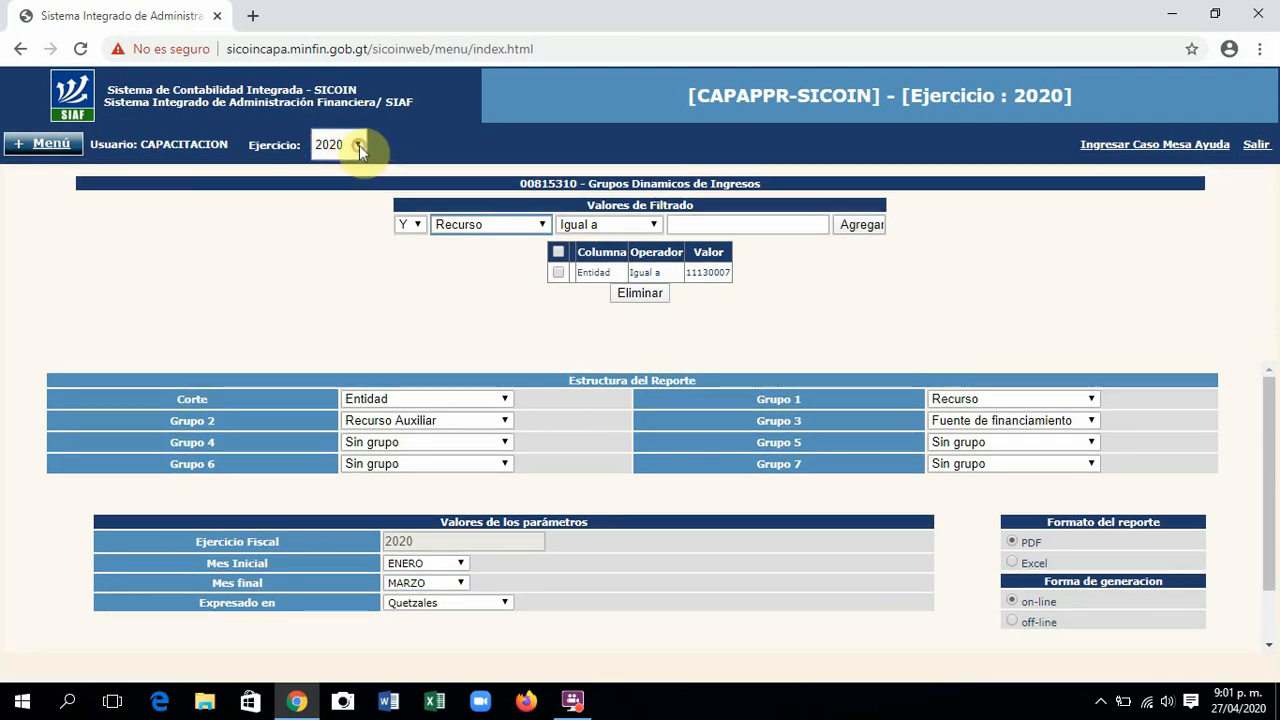
click(359, 145)
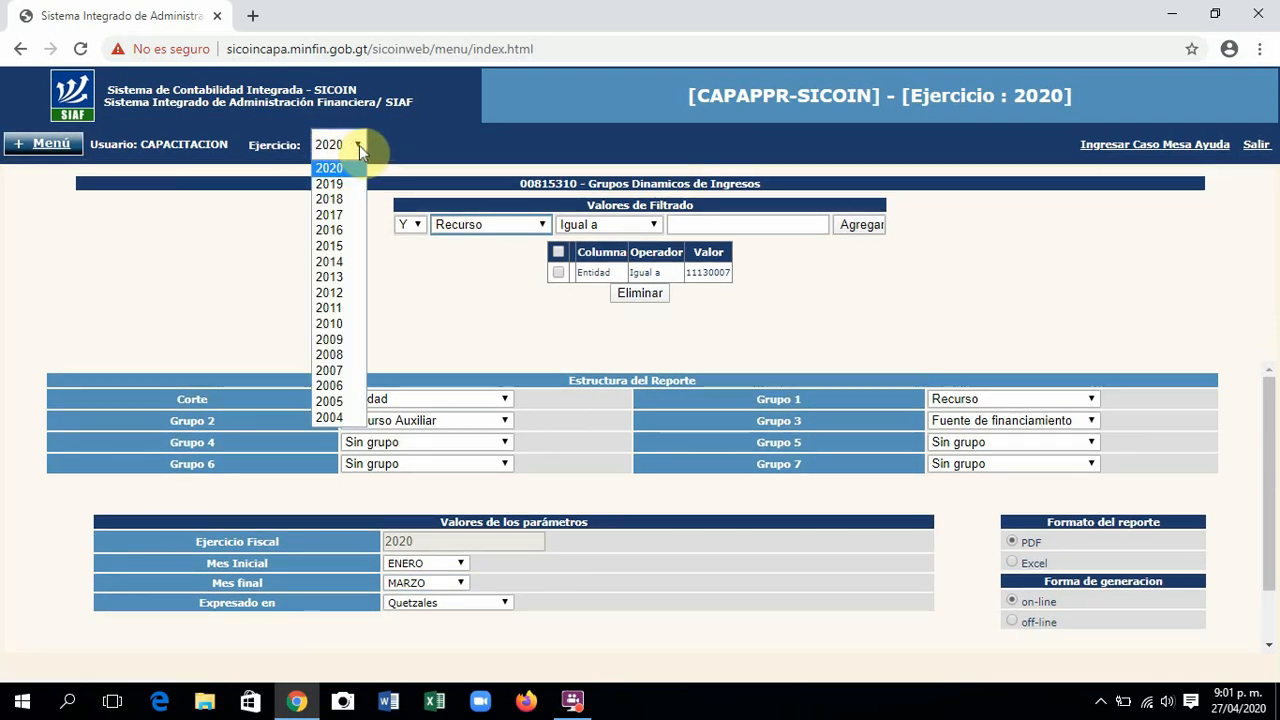
click(391, 311)
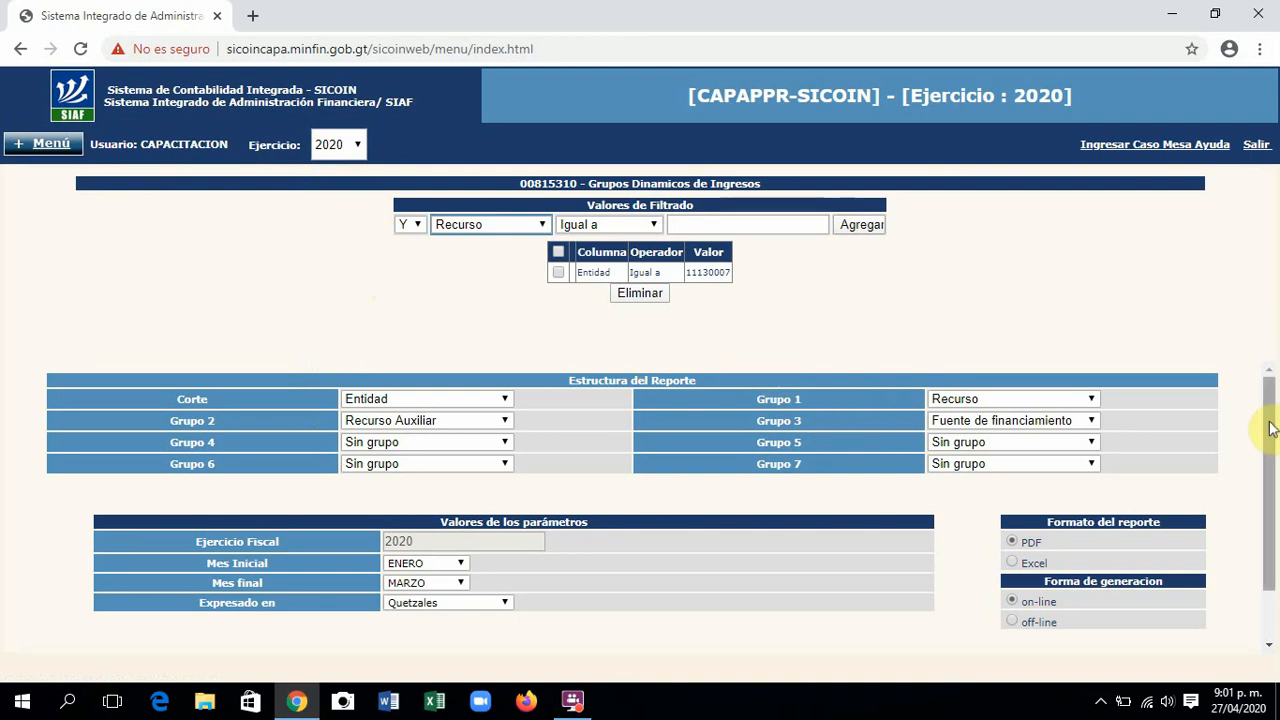
- Generate the dynamic income groups report on-line in PDF format
mouse_move(1266, 432)
mouse_down()
mouse_move(1276, 490)
mouse_move(1277, 470)
mouse_up()
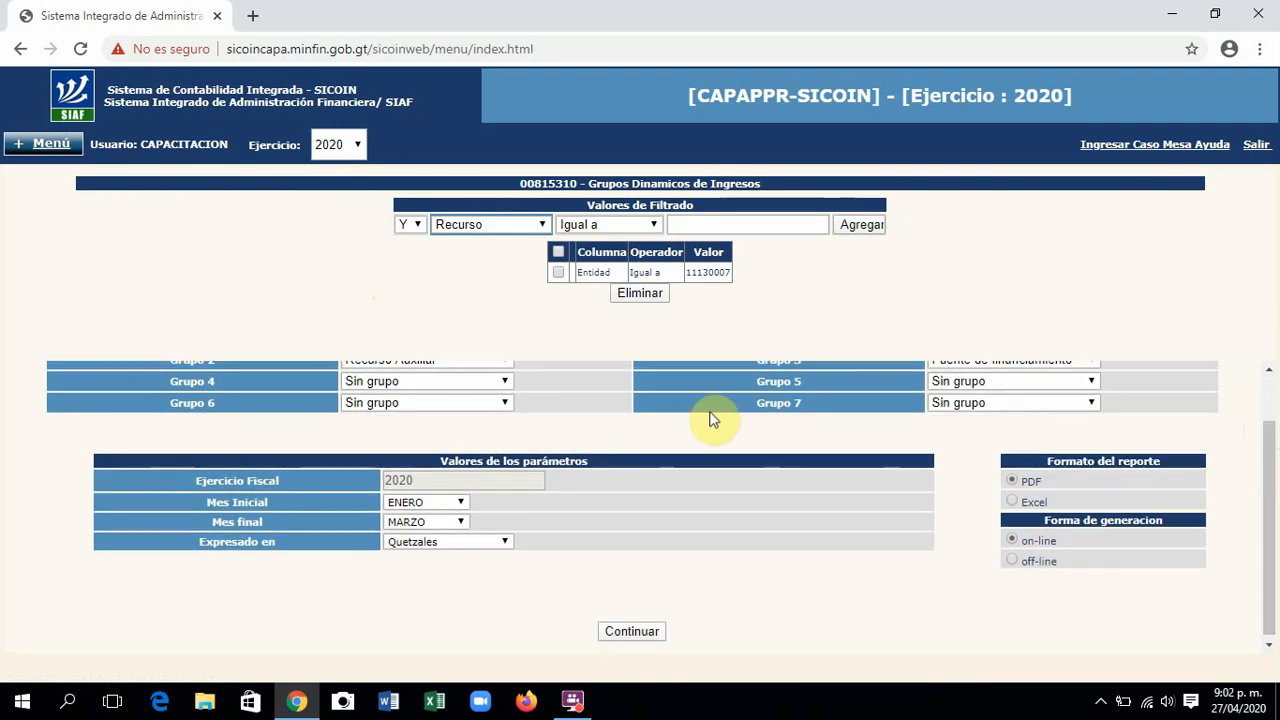
click(643, 634)
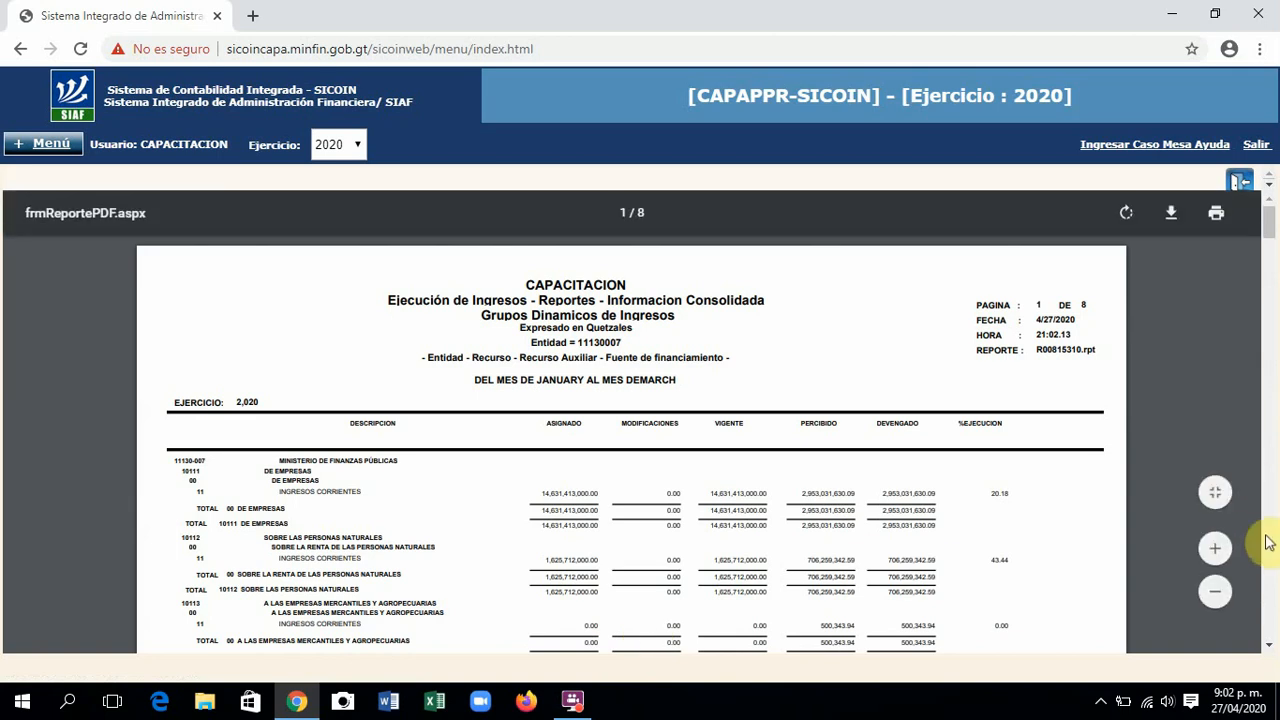
- Examine the income figures by resource, auxiliary resource and funding source in the generated report, and close it
click(1218, 548)
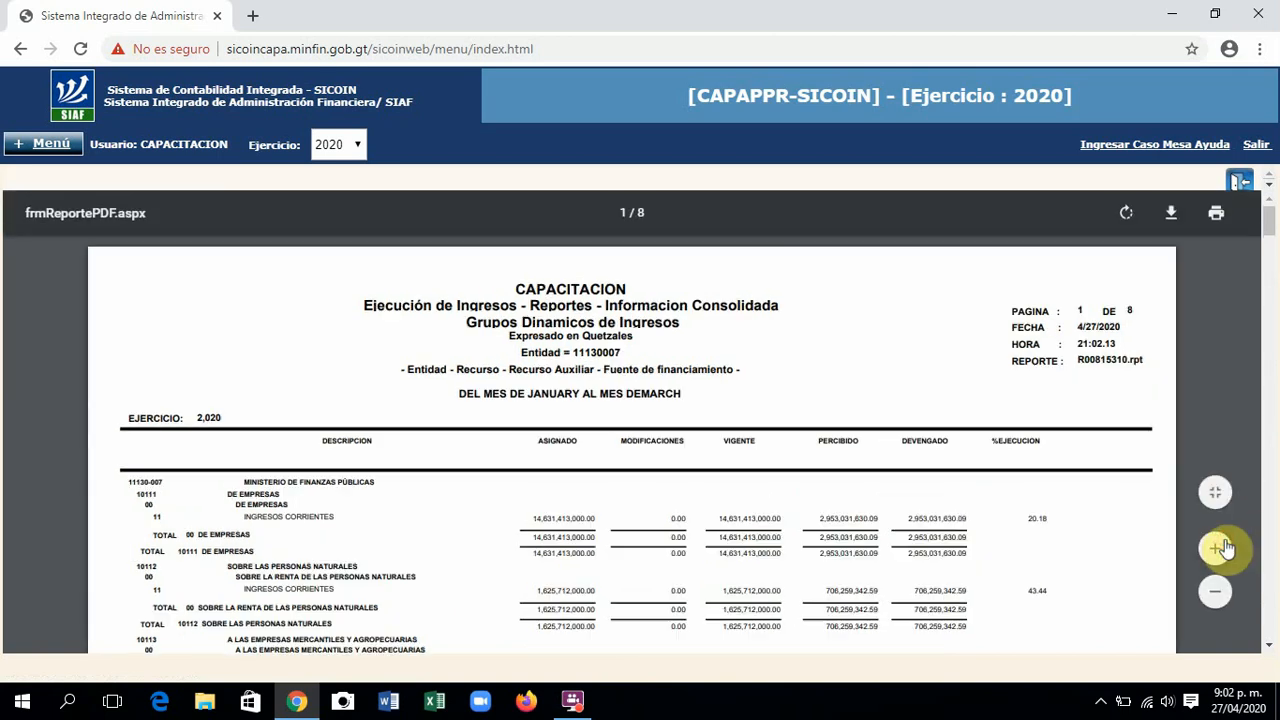
click(1224, 548)
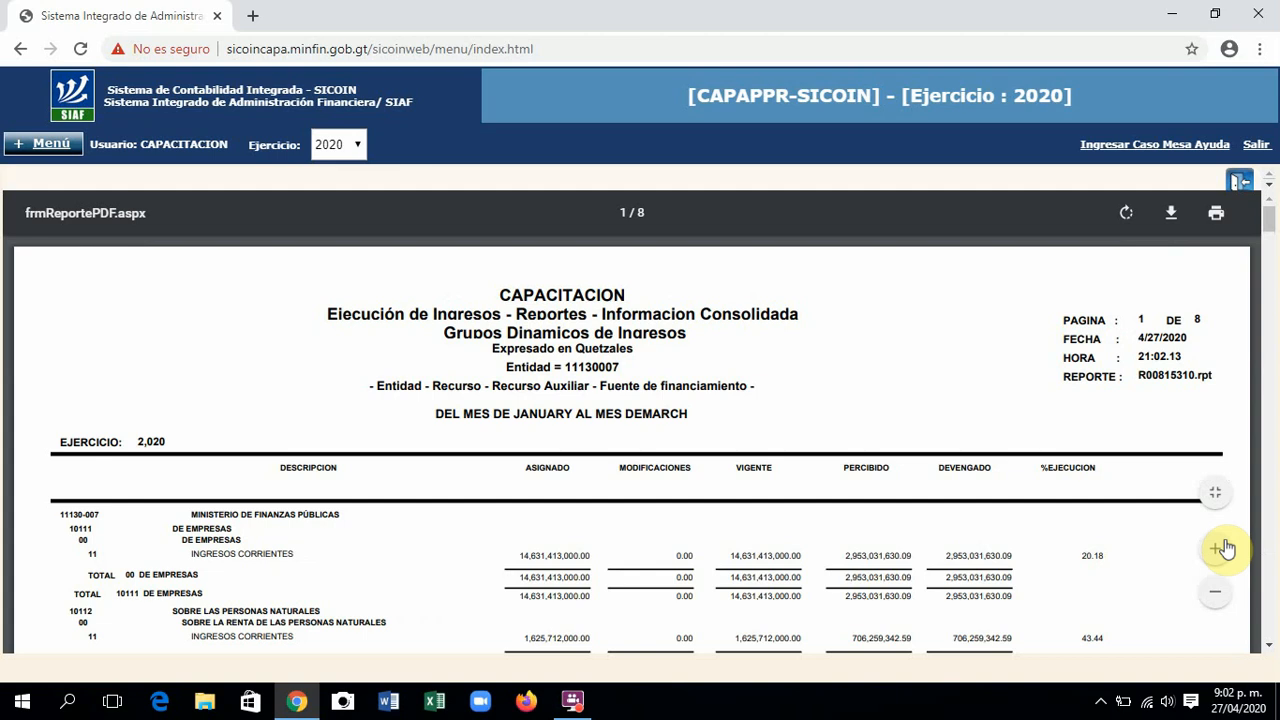
click(1223, 548)
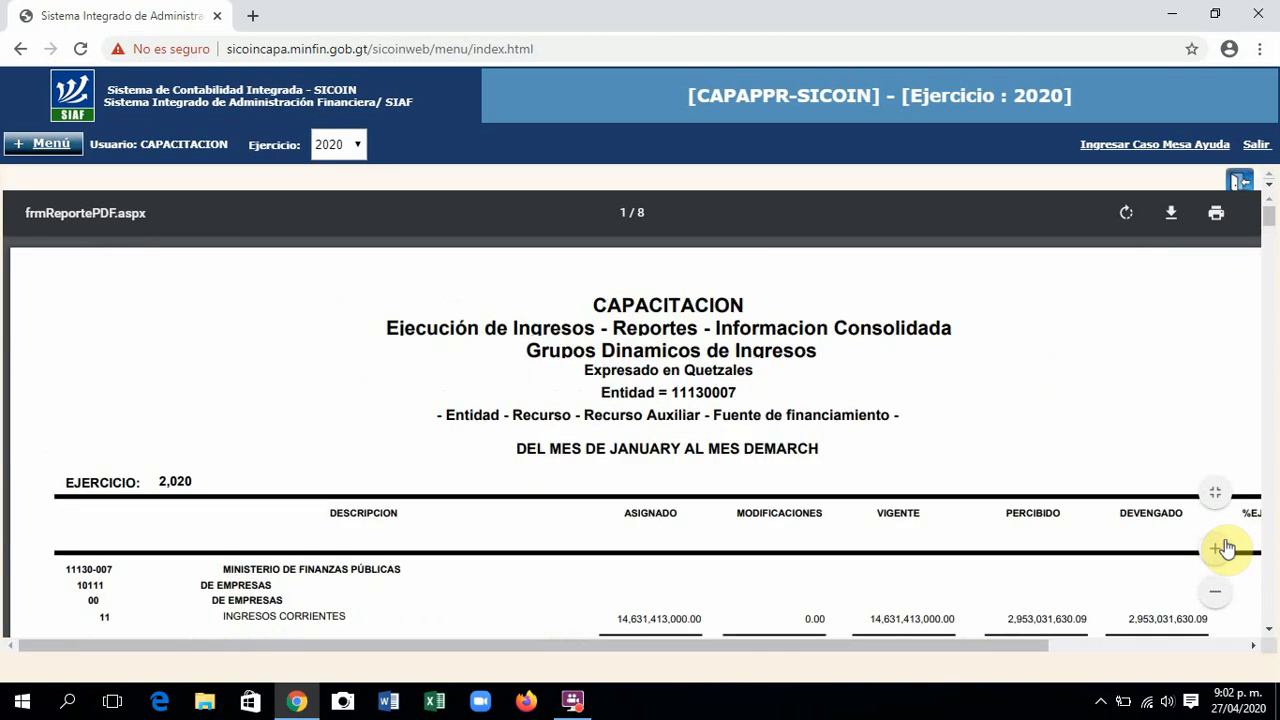
click(1218, 598)
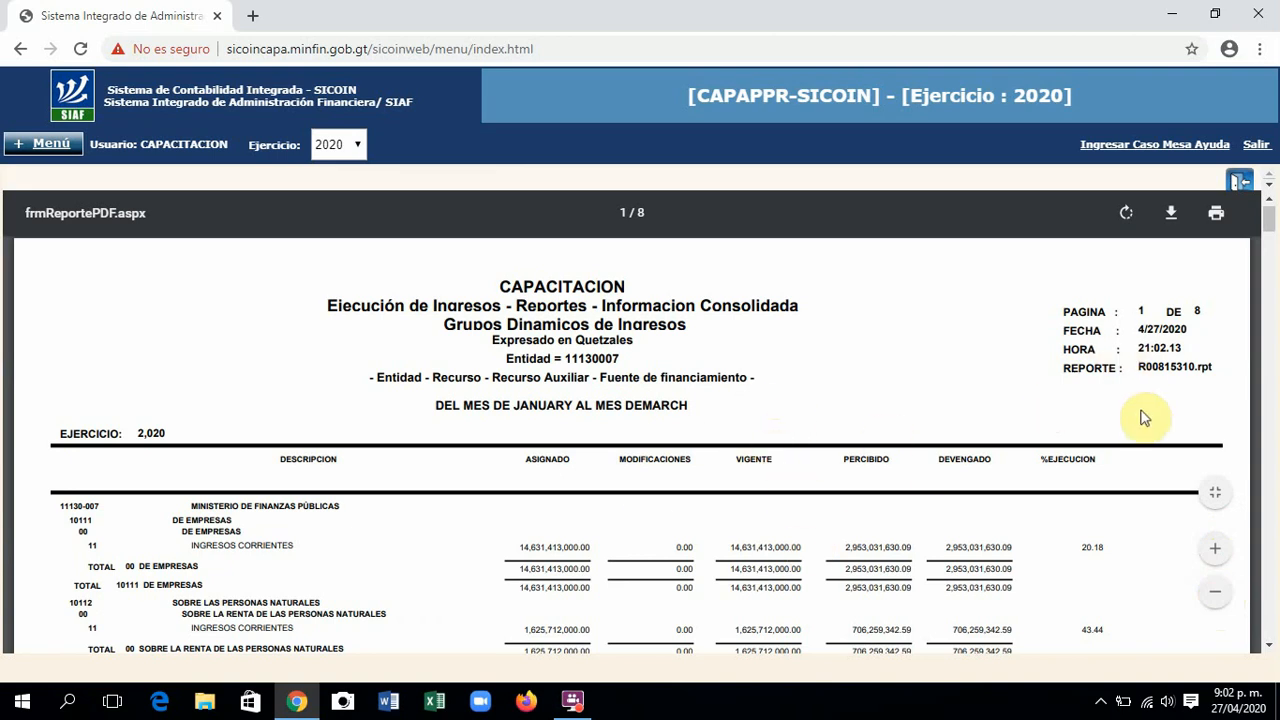
drag(1271, 212, 1272, 226)
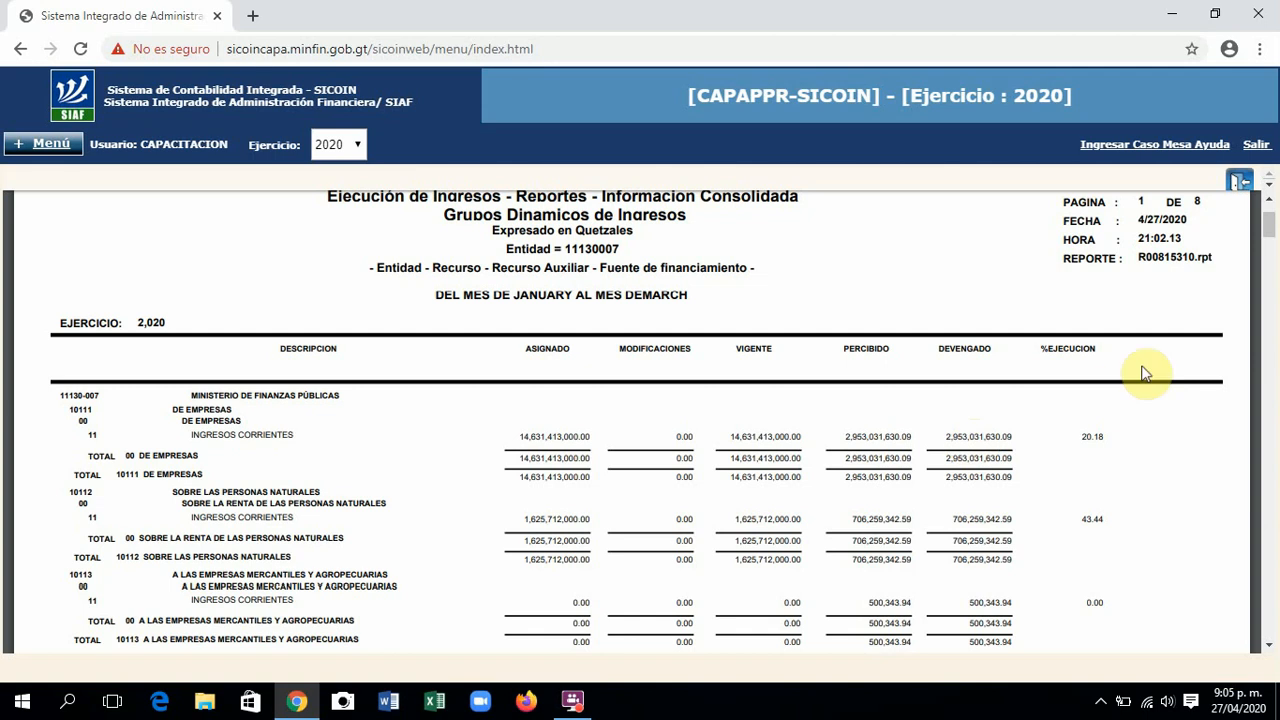
click(1268, 646)
click(1269, 648)
click(1269, 648)
click(1269, 648)
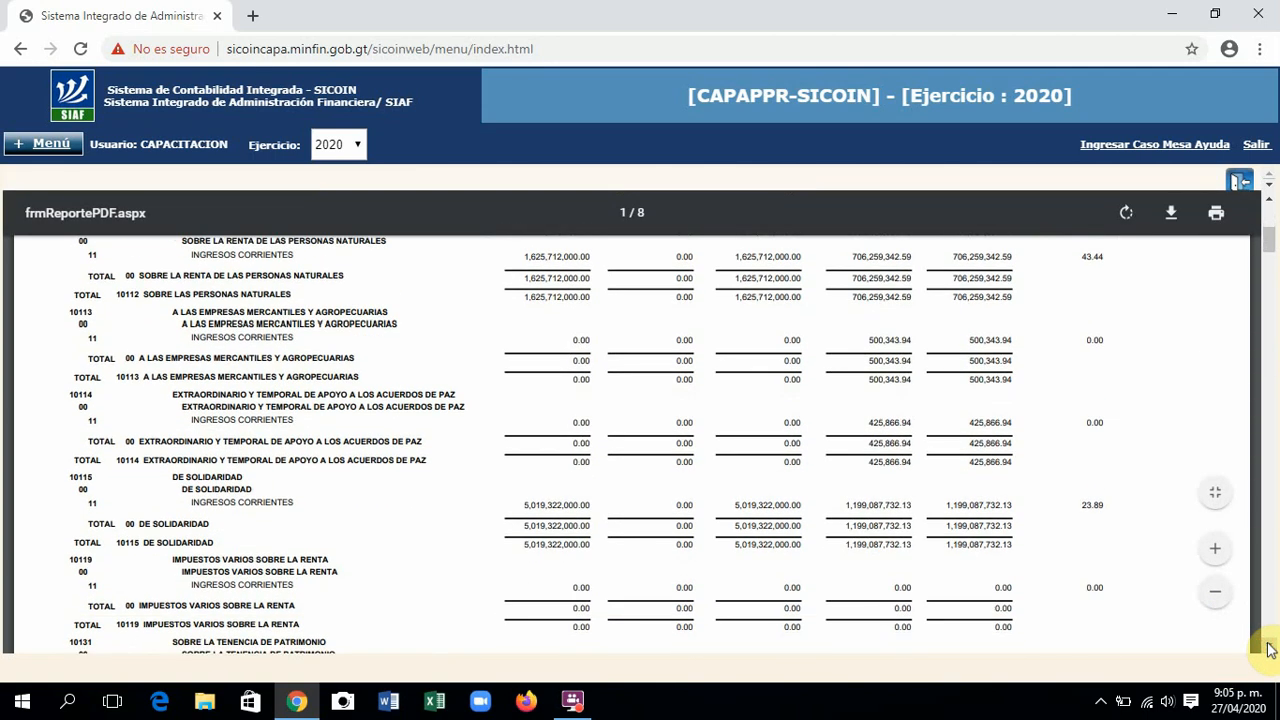
click(1237, 182)
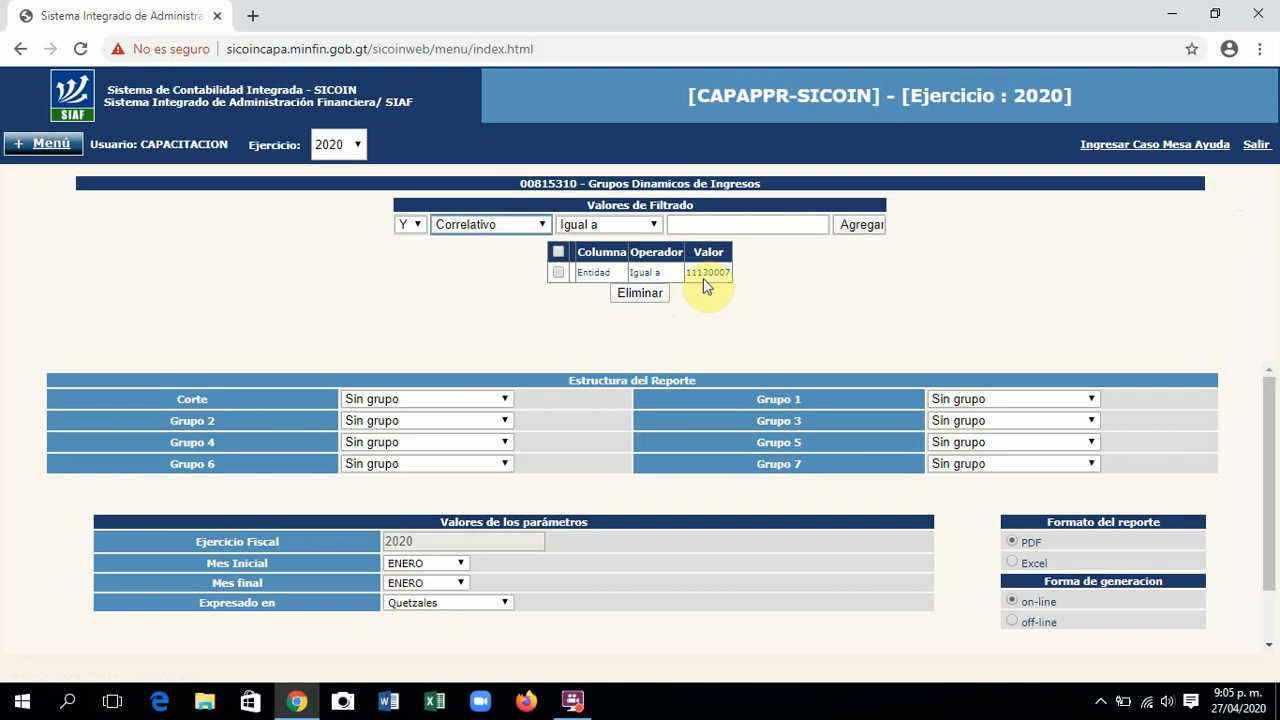
click(541, 226)
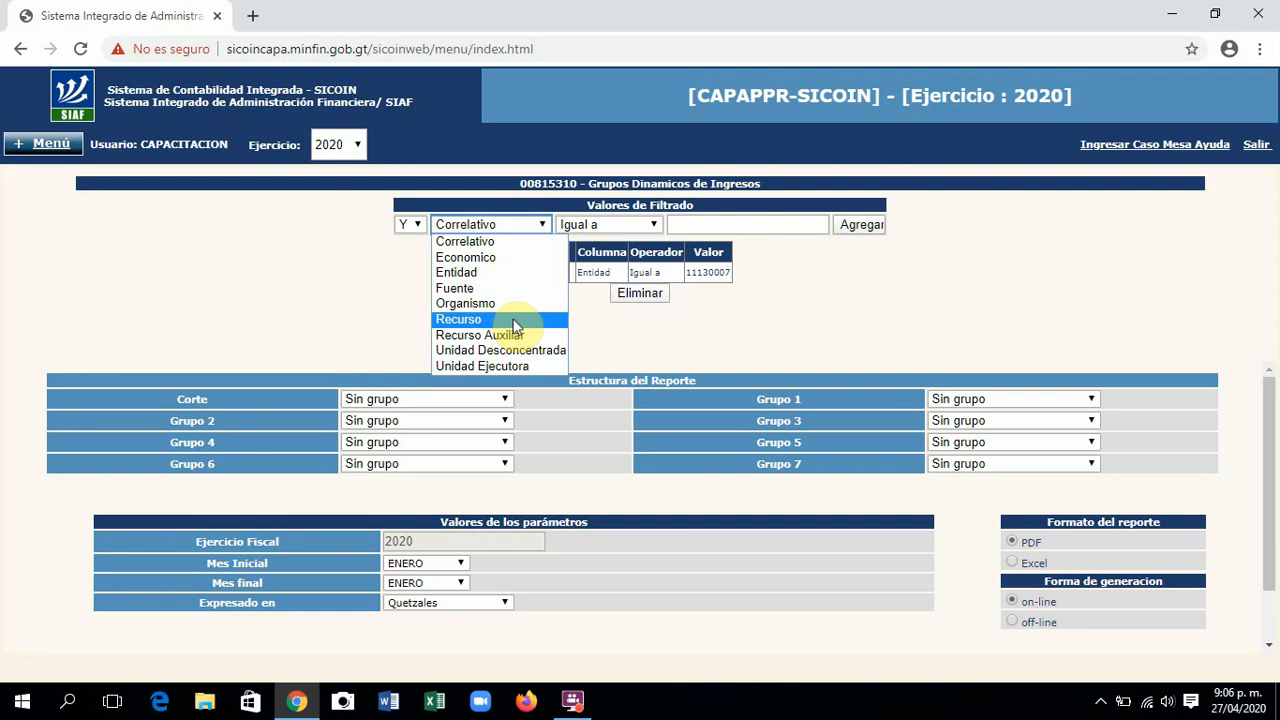
click(712, 220)
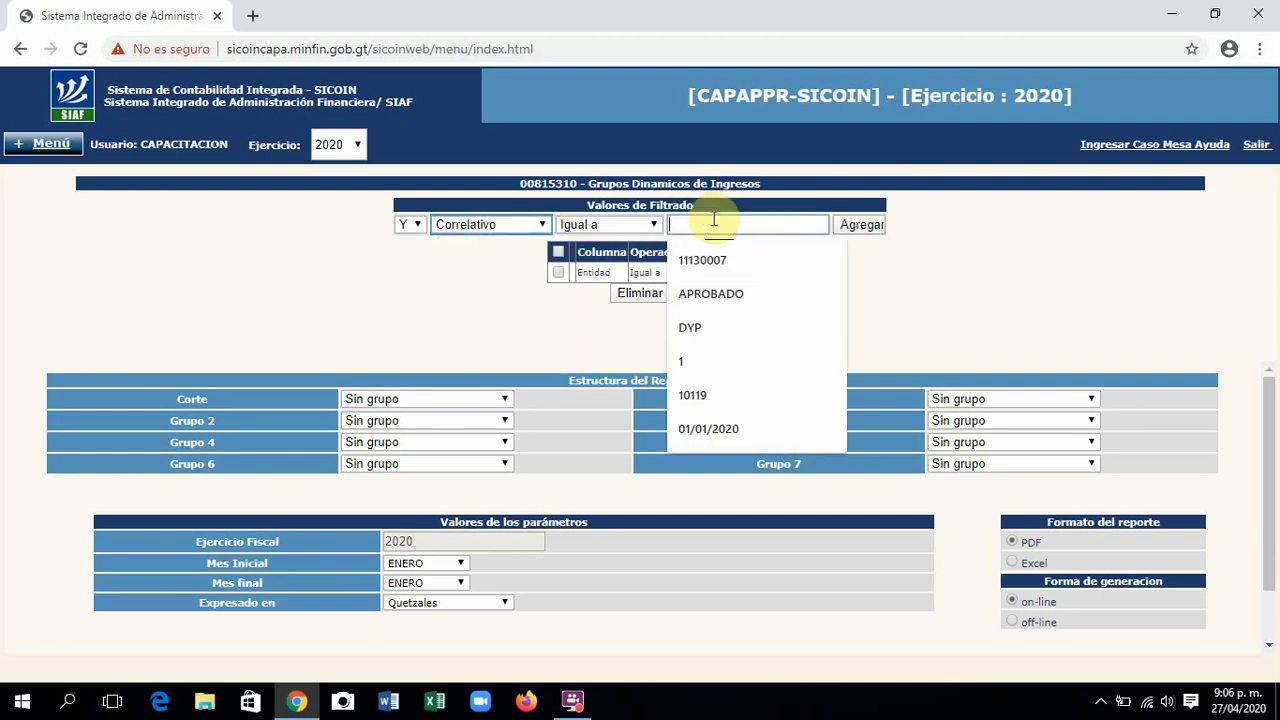
click(925, 284)
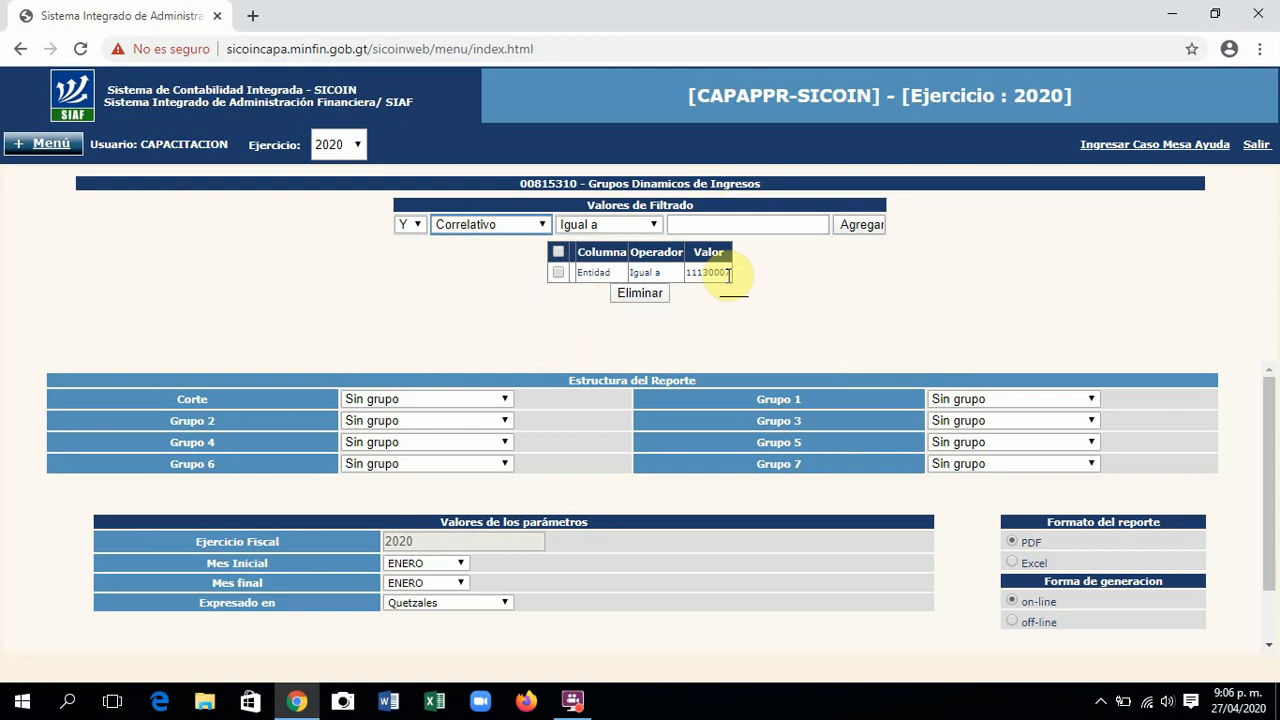
- Set the Corte of the report structure to Entidad and Grupo 1 to Recurso
click(475, 401)
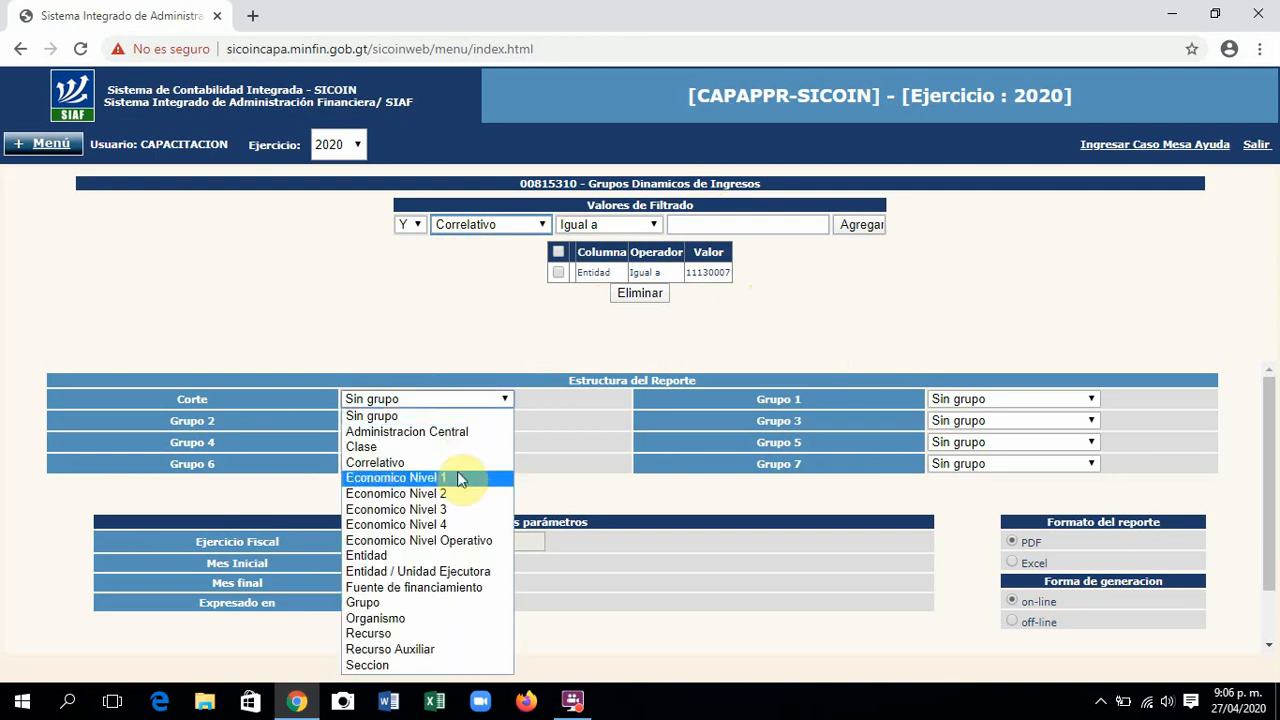
click(438, 556)
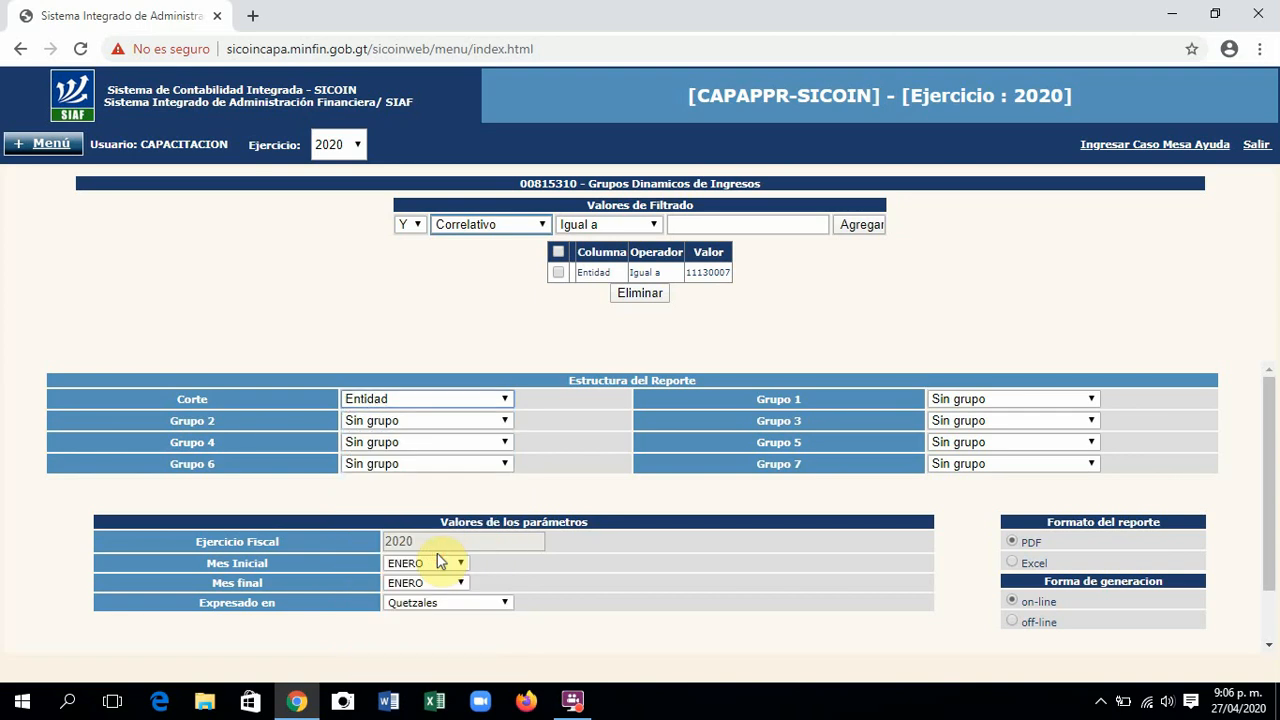
click(955, 405)
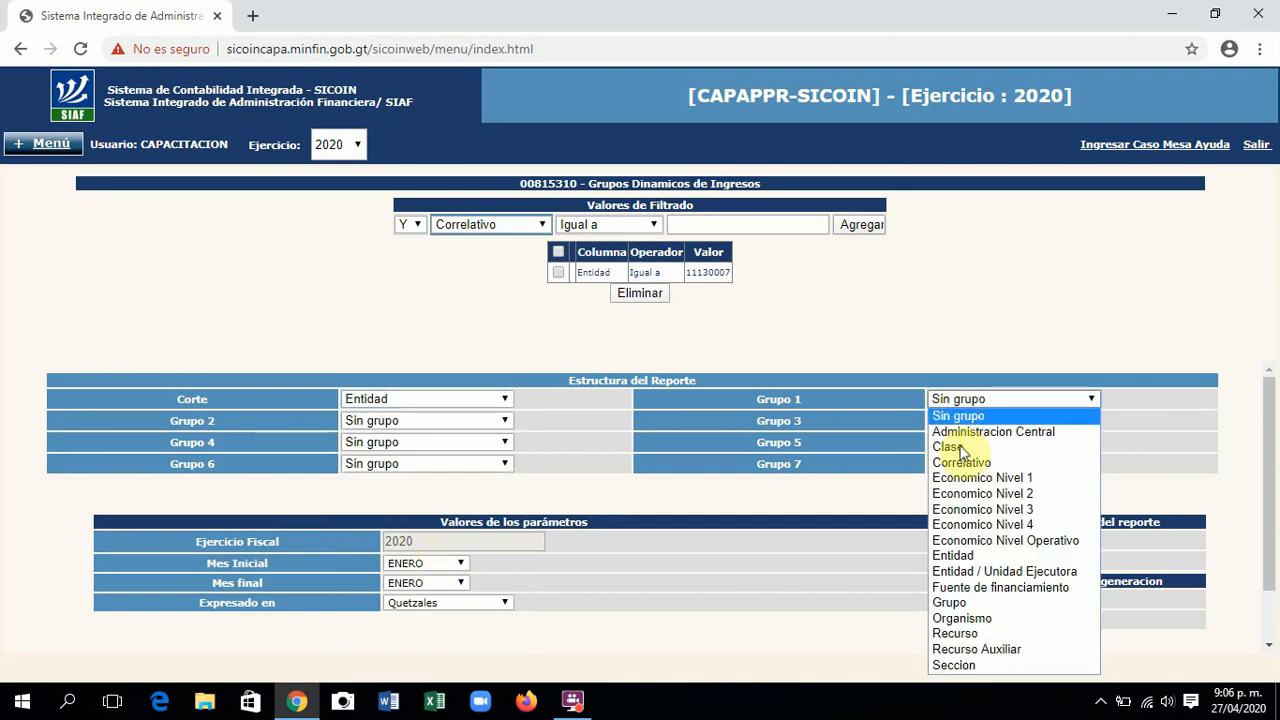
click(995, 634)
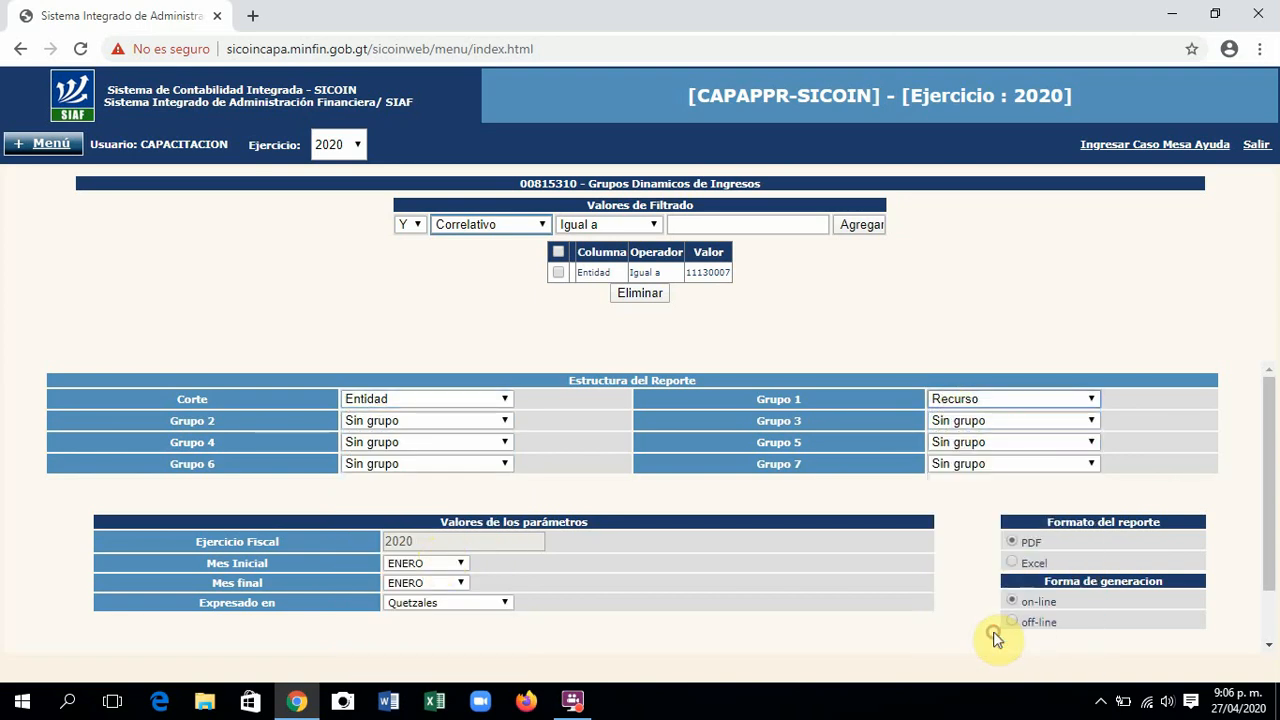
- Set Mes final to MARZO and generate the report on-line as a PDF
click(460, 584)
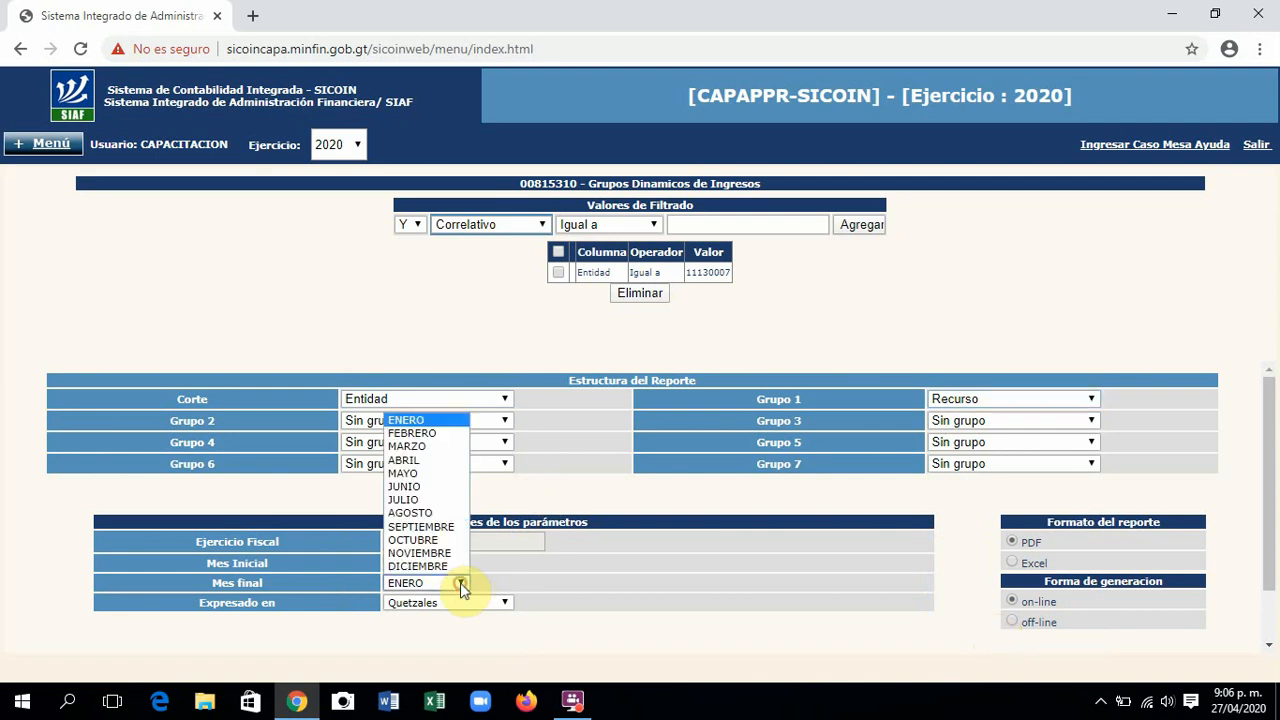
click(412, 447)
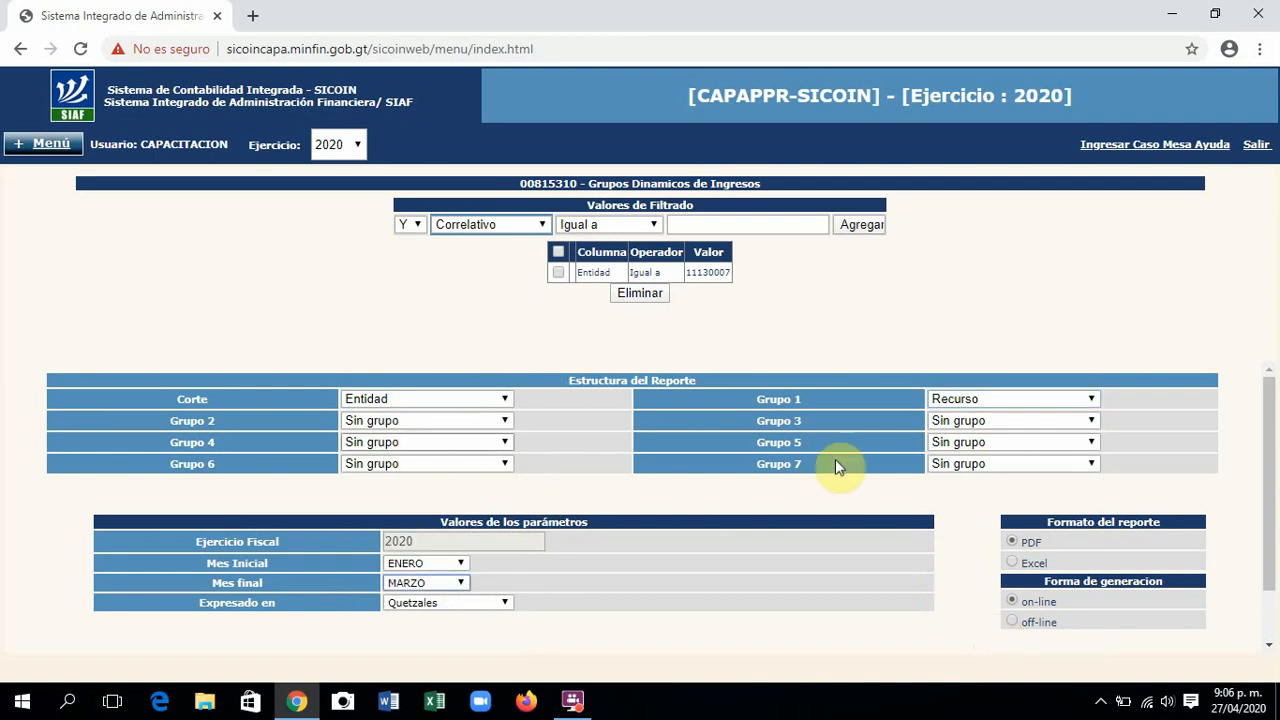
drag(1273, 487, 1270, 536)
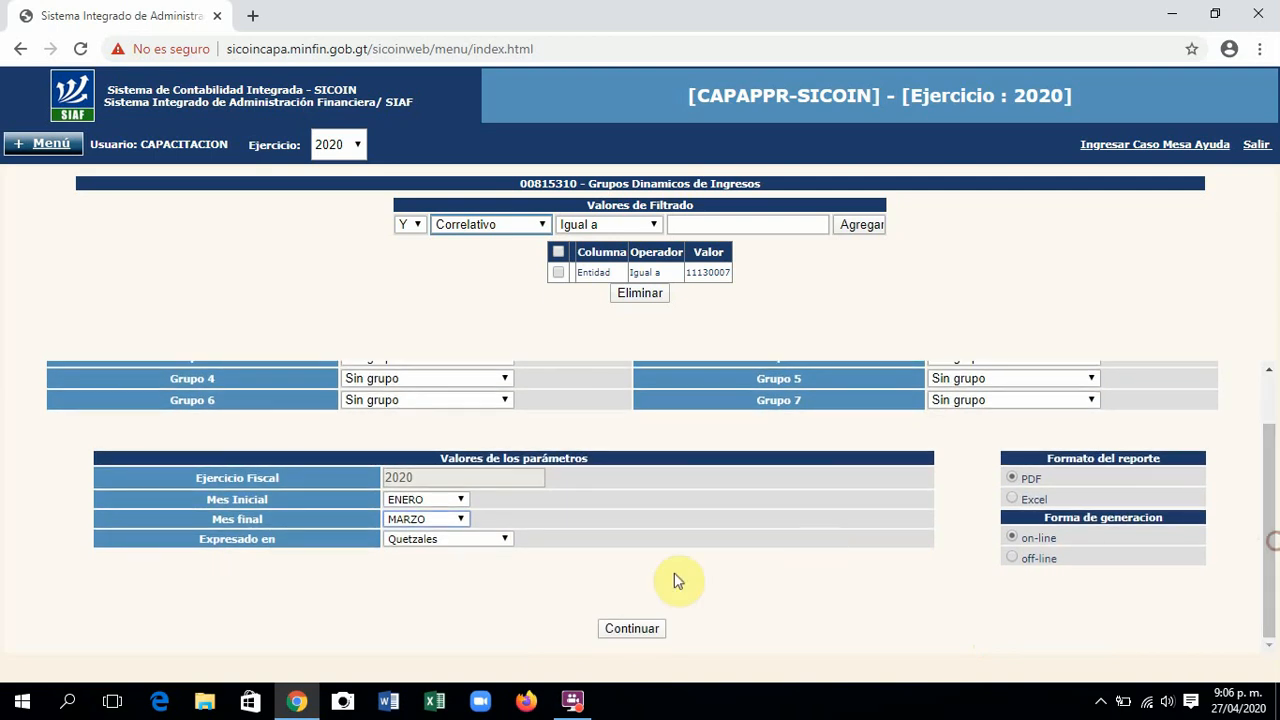
click(642, 630)
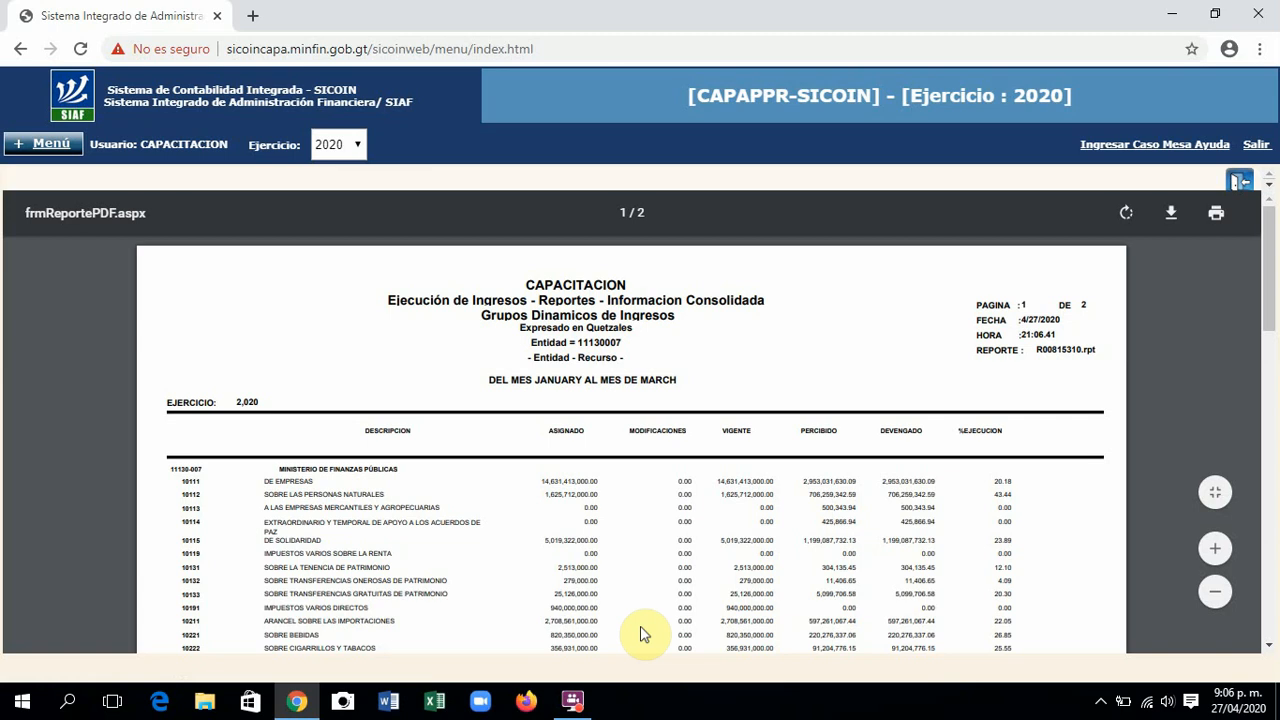
- Examine the assigned, current, received and accrued income per resource in the new report, down to the entity's total
click(1215, 553)
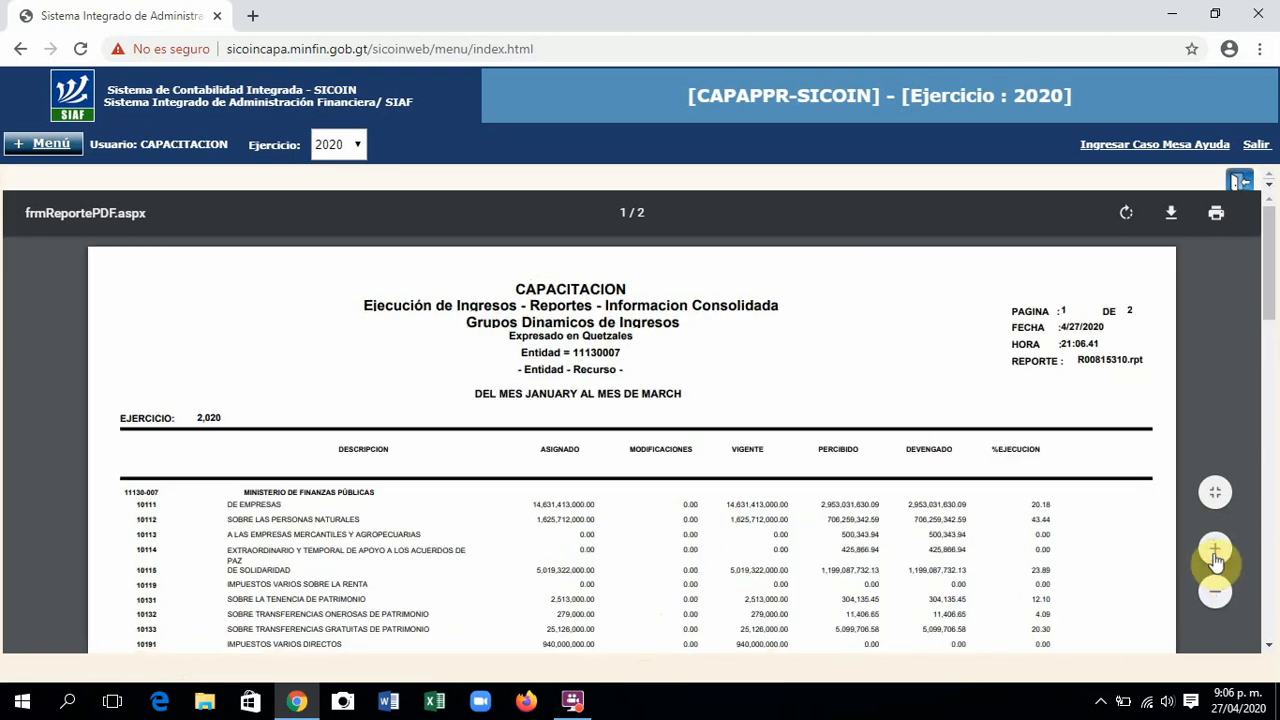
click(1215, 556)
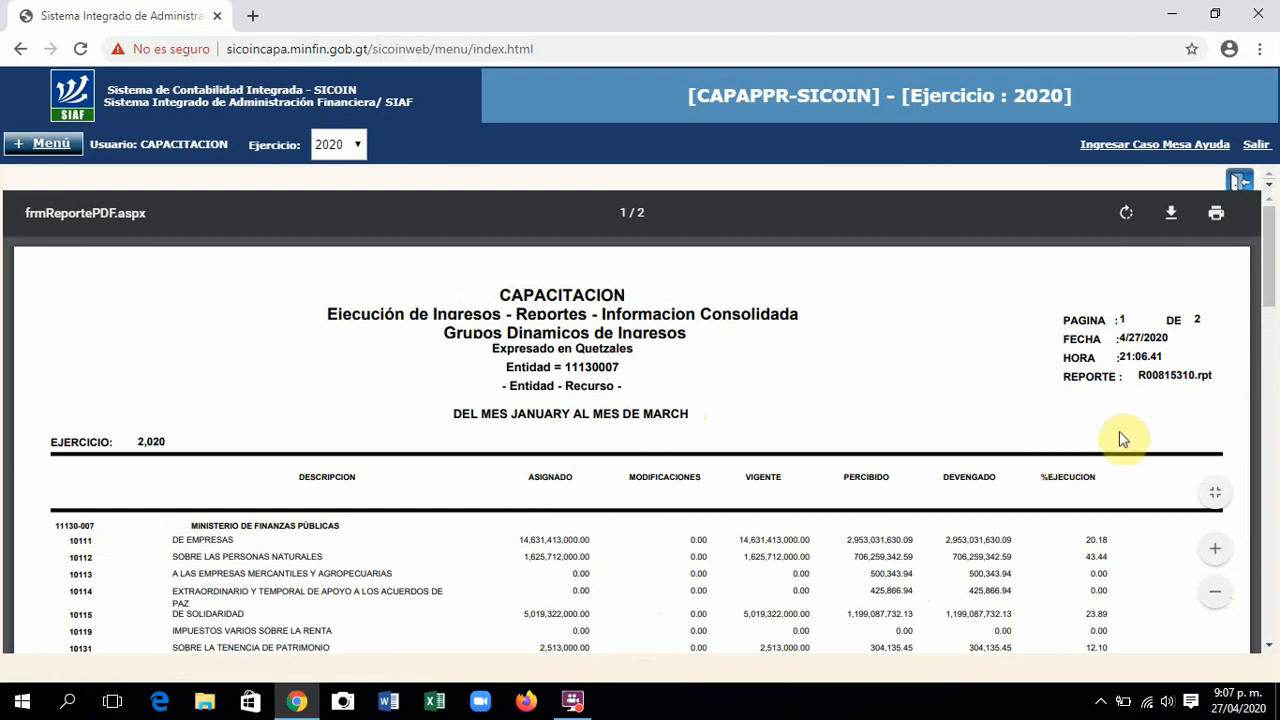
drag(1272, 290, 1276, 330)
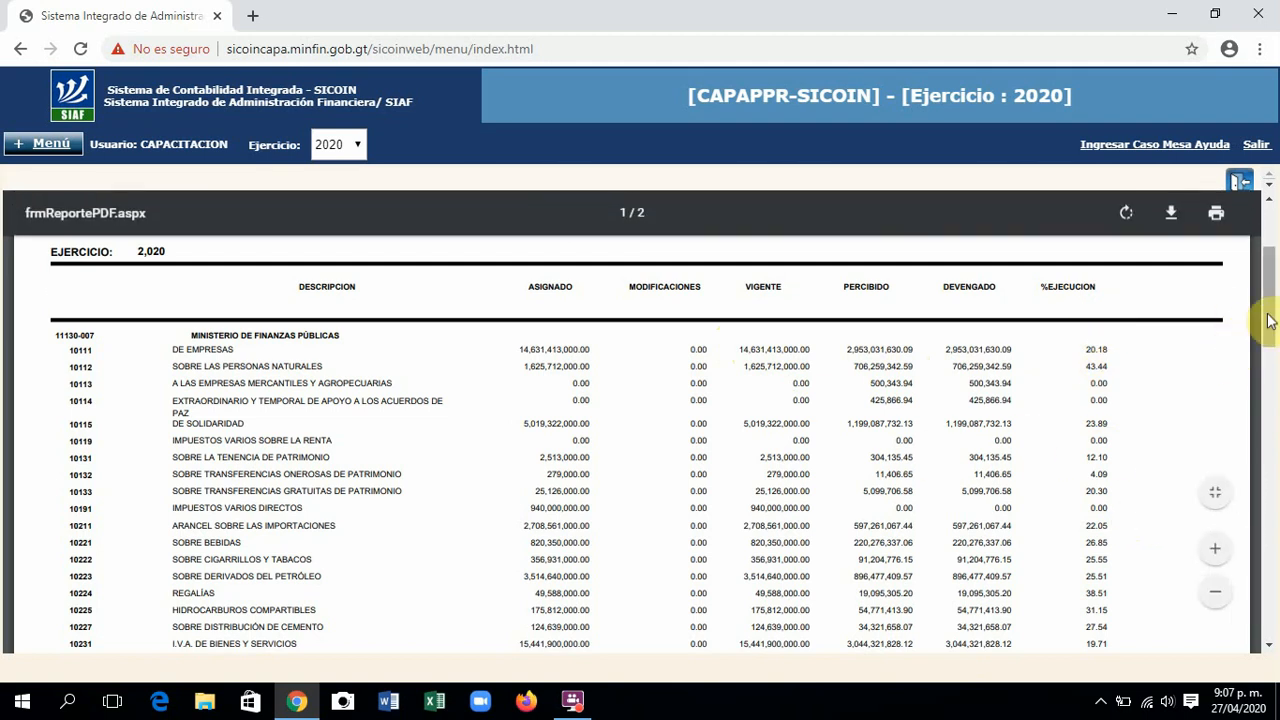
drag(1268, 320, 1277, 553)
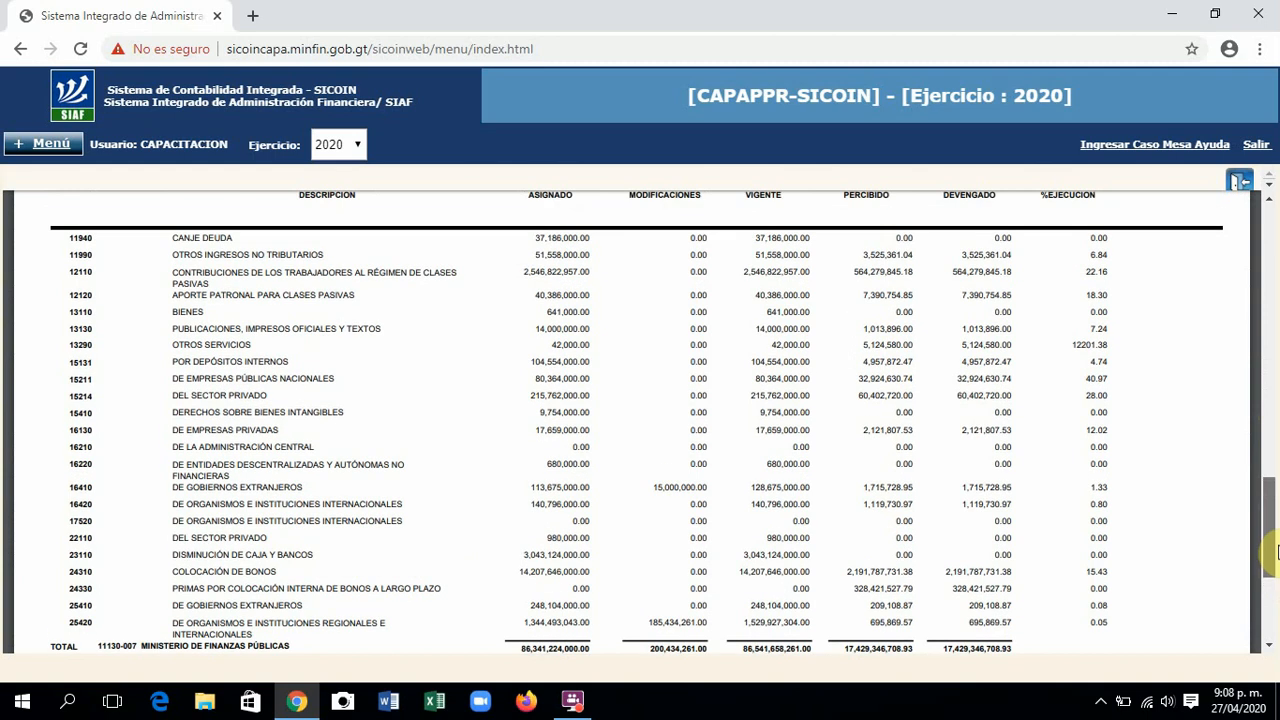